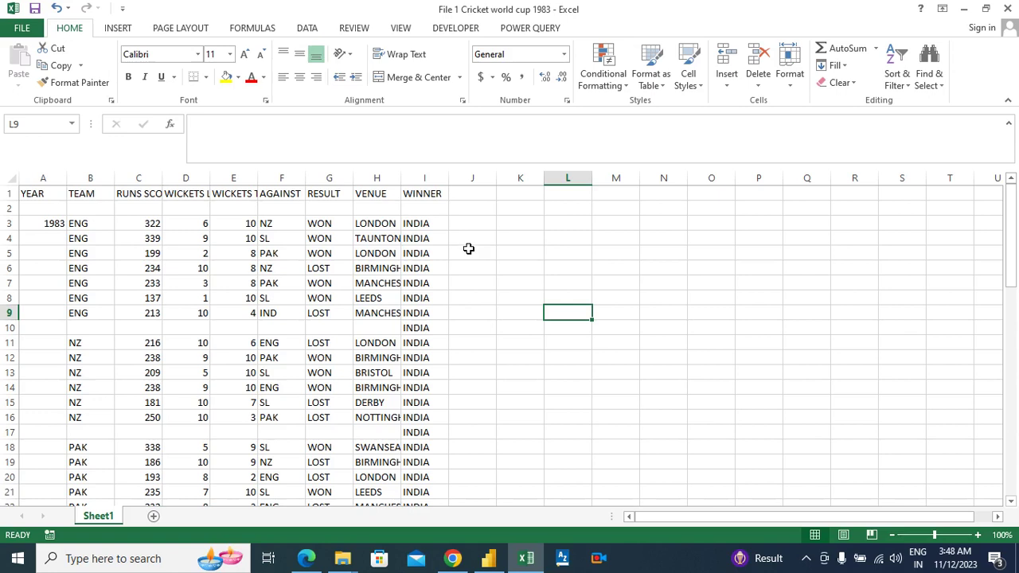
{"action": "left_click", "coordinate": [469, 235]}
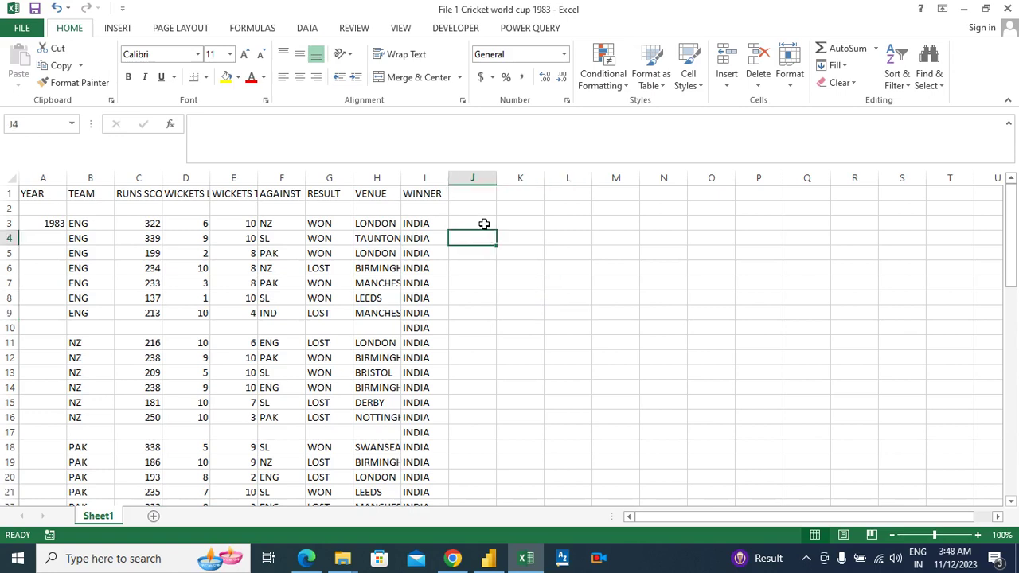
{"action": "left_click", "coordinate": [484, 224]}
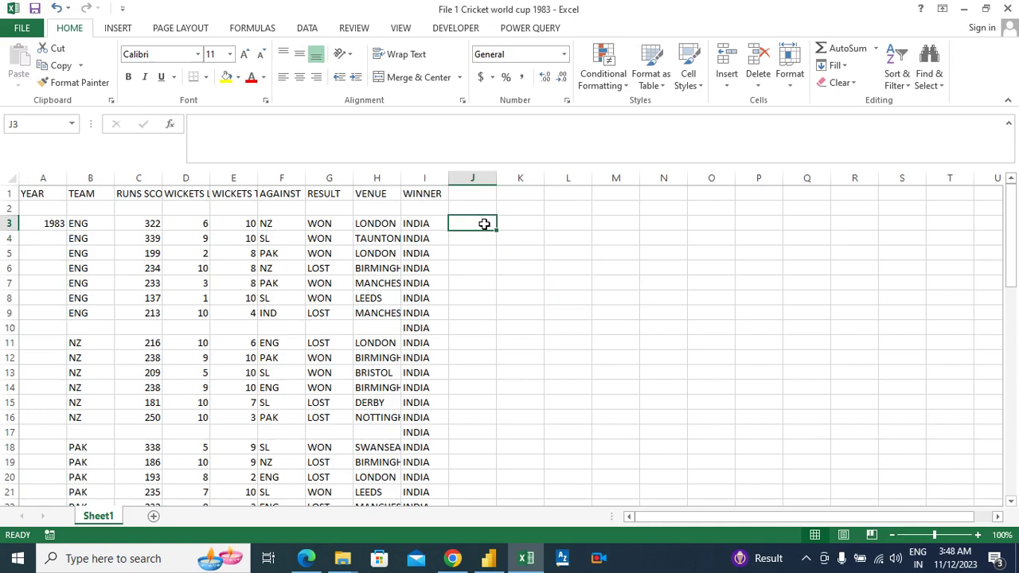
{"action": "left_click", "coordinate": [533, 221]}
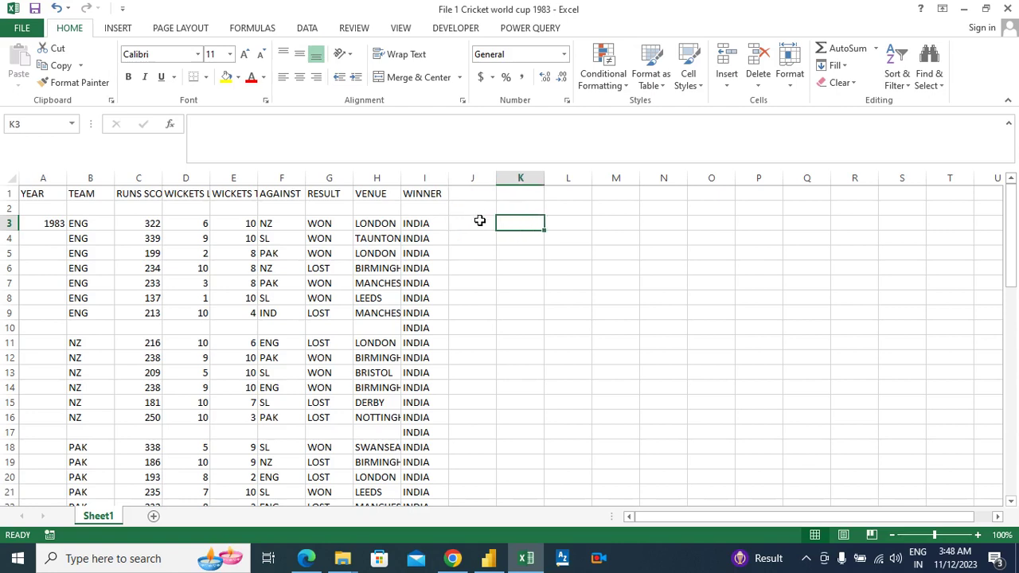
{"action": "left_click", "coordinate": [480, 220]}
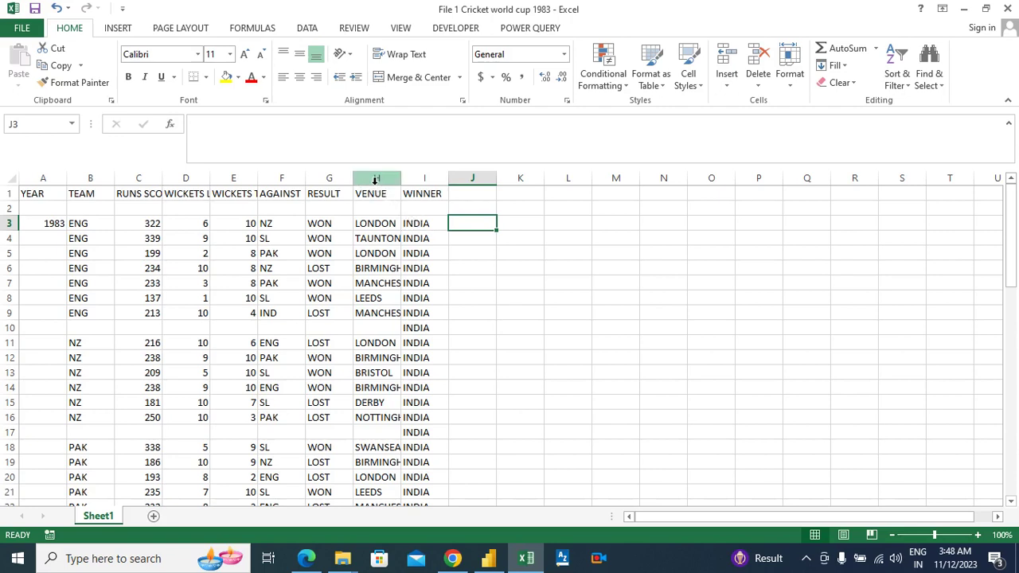
{"action": "left_click", "coordinate": [388, 207]}
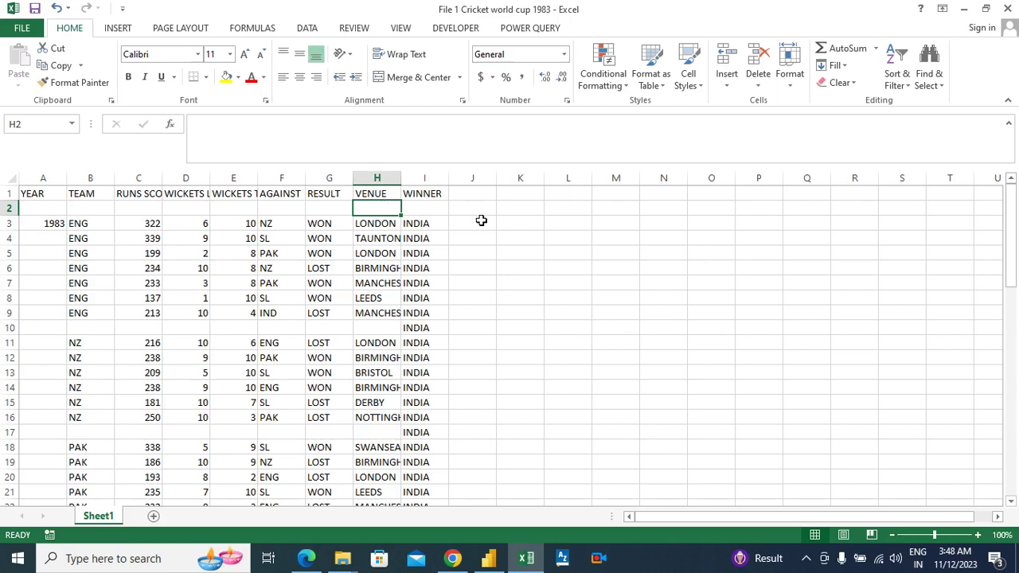
{"action": "left_click", "coordinate": [505, 223]}
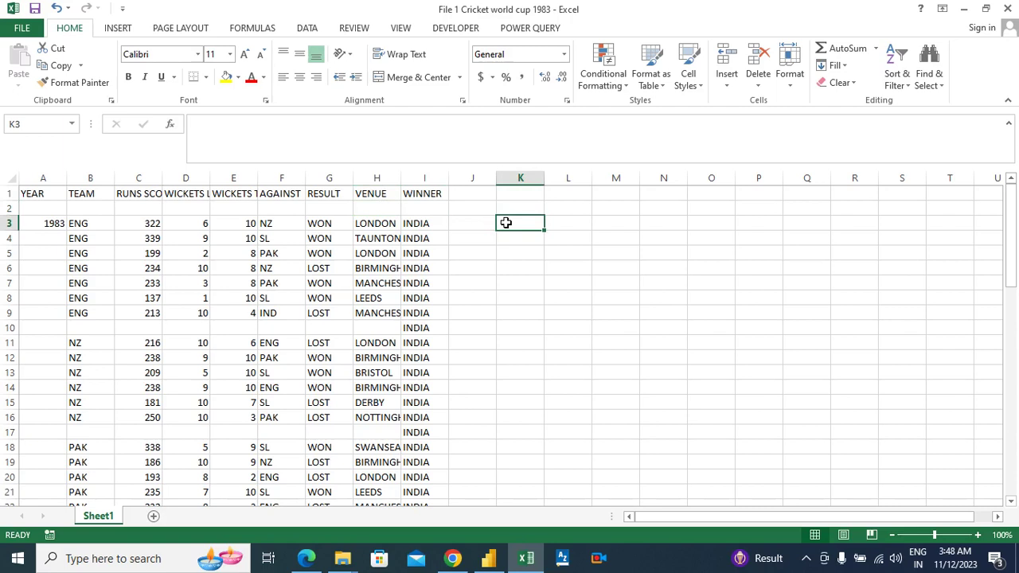
{"action": "left_click", "coordinate": [327, 211]}
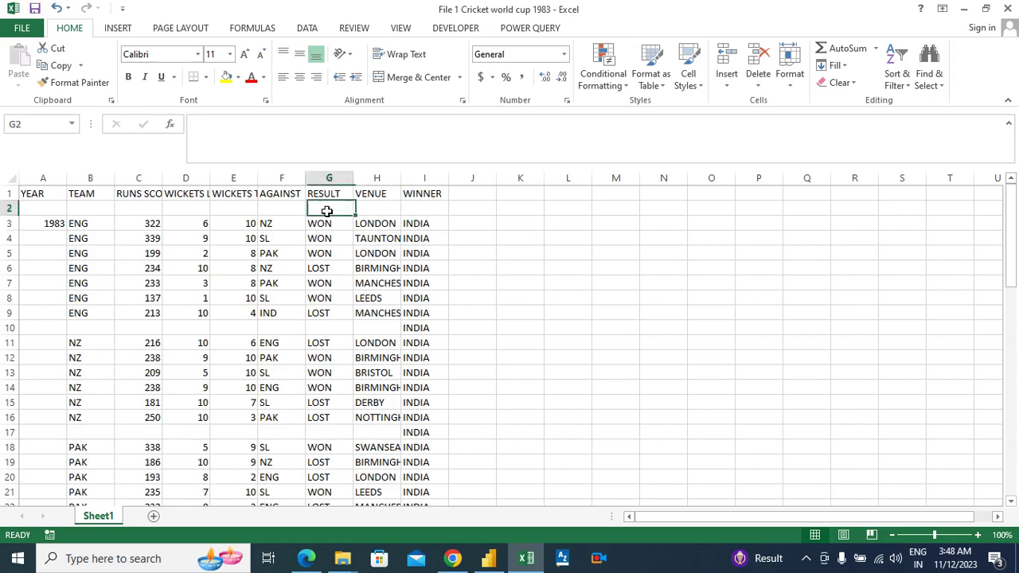
{"action": "left_click", "coordinate": [375, 209]}
{"action": "left_click", "coordinate": [338, 208]}
{"action": "left_click", "coordinate": [364, 208]}
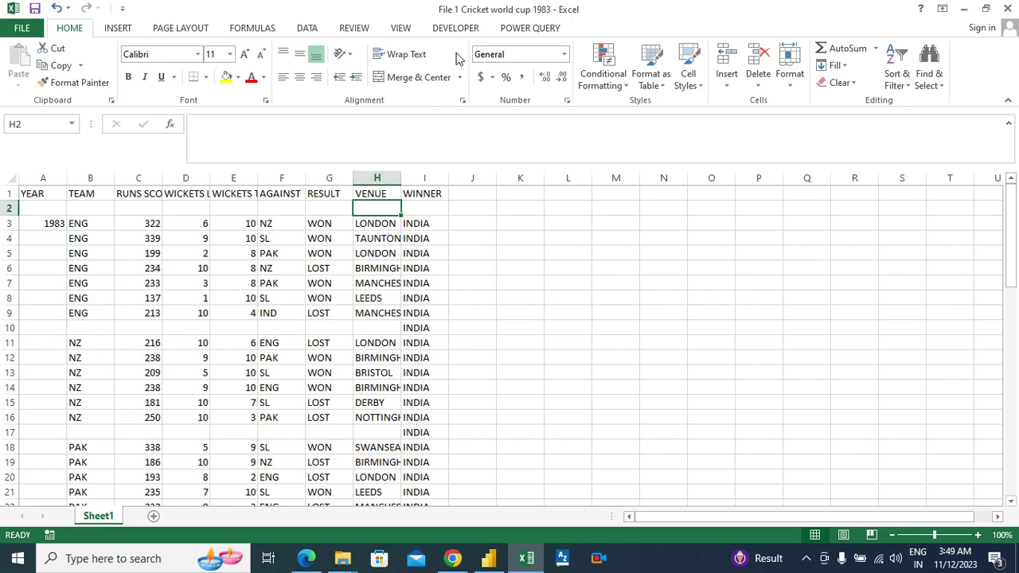
Step: Insert two blank columns between the RESULT and VENUE columns
{"action": "left_click", "coordinate": [387, 179]}
{"action": "right_click", "coordinate": [387, 179]}
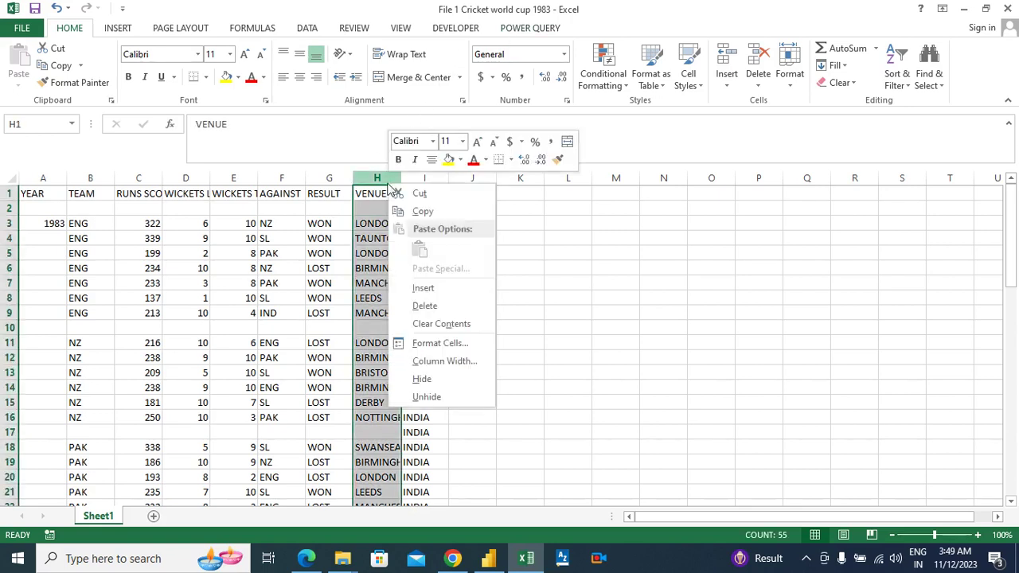
{"action": "left_click", "coordinate": [423, 288]}
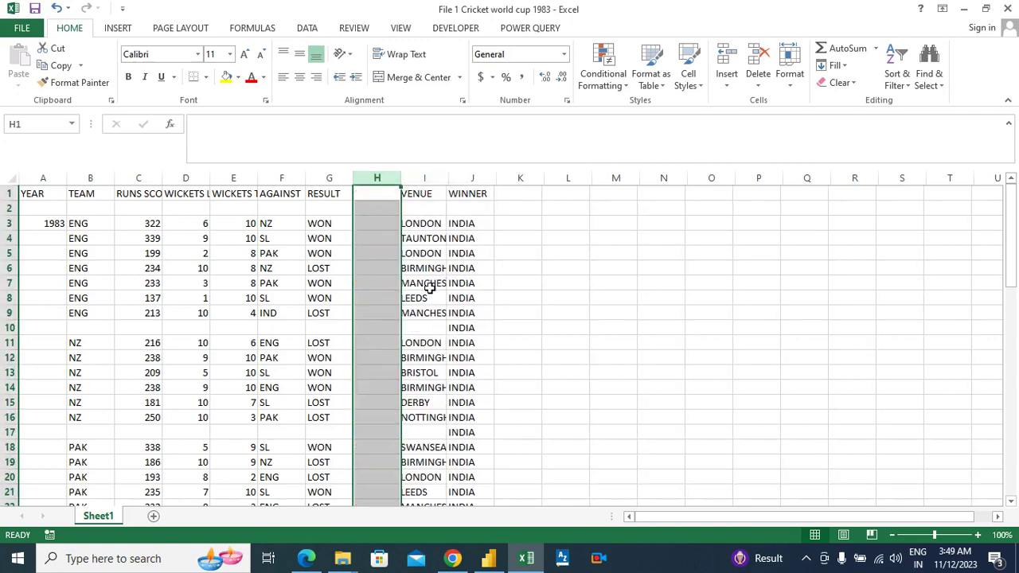
{"action": "right_click", "coordinate": [378, 178]}
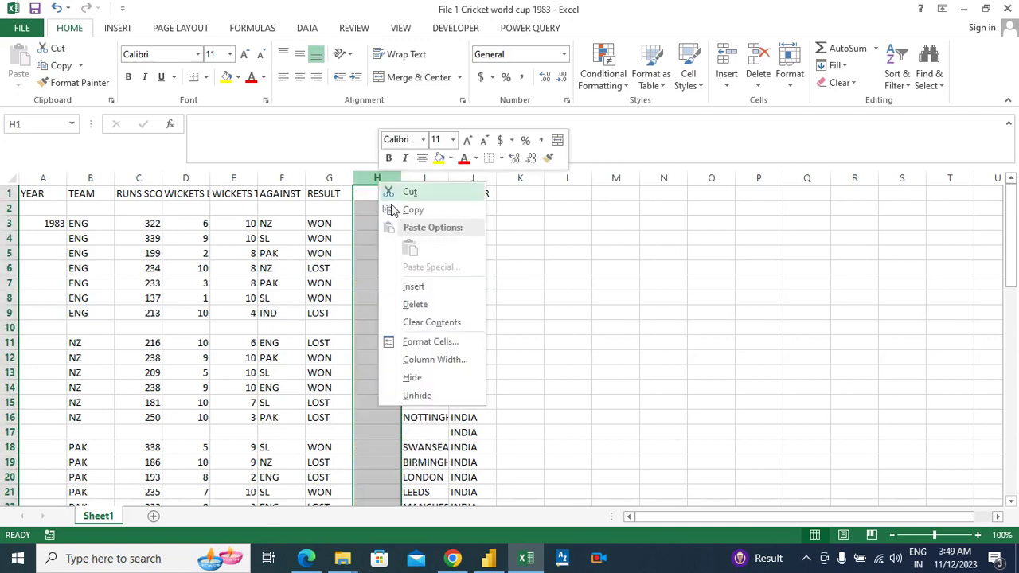
{"action": "left_click", "coordinate": [417, 288]}
Step: Enter the headings WON in cell H1 and DEFEAT in cell I1 for the two new columns
{"action": "left_click", "coordinate": [379, 197]}
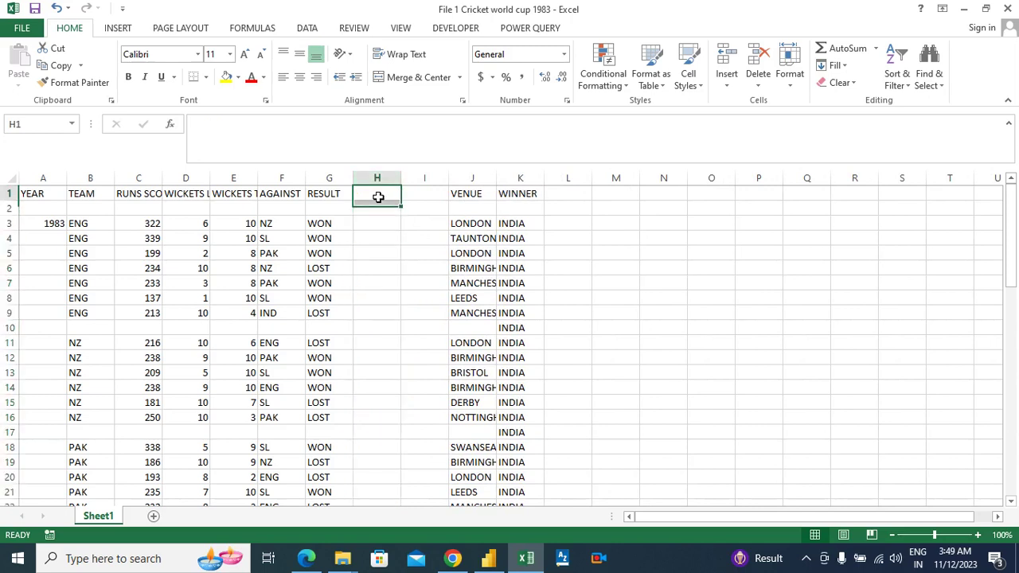
{"action": "type", "text": "WON"}
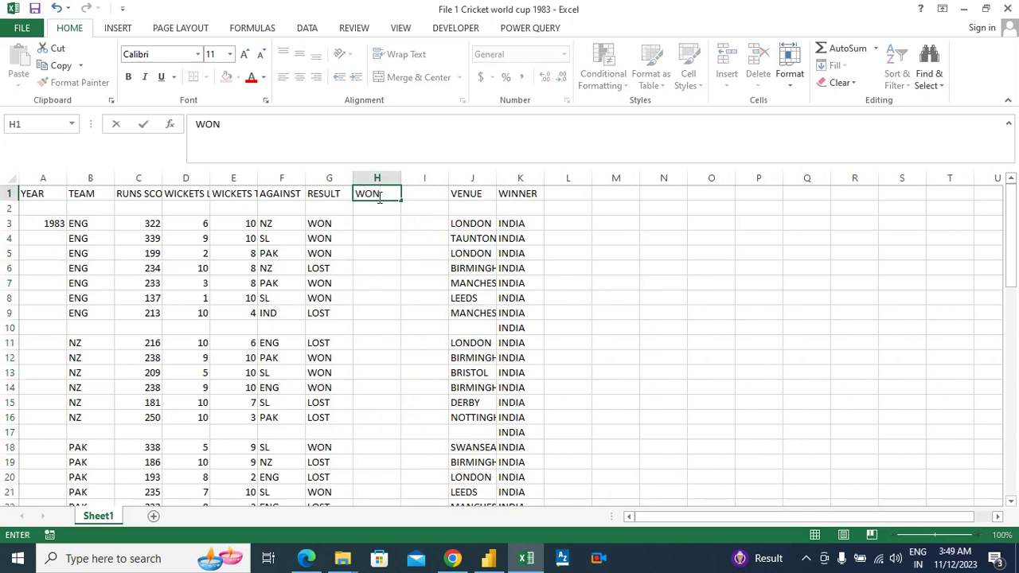
{"action": "key", "text": "Return"}
{"action": "left_click", "coordinate": [379, 197]}
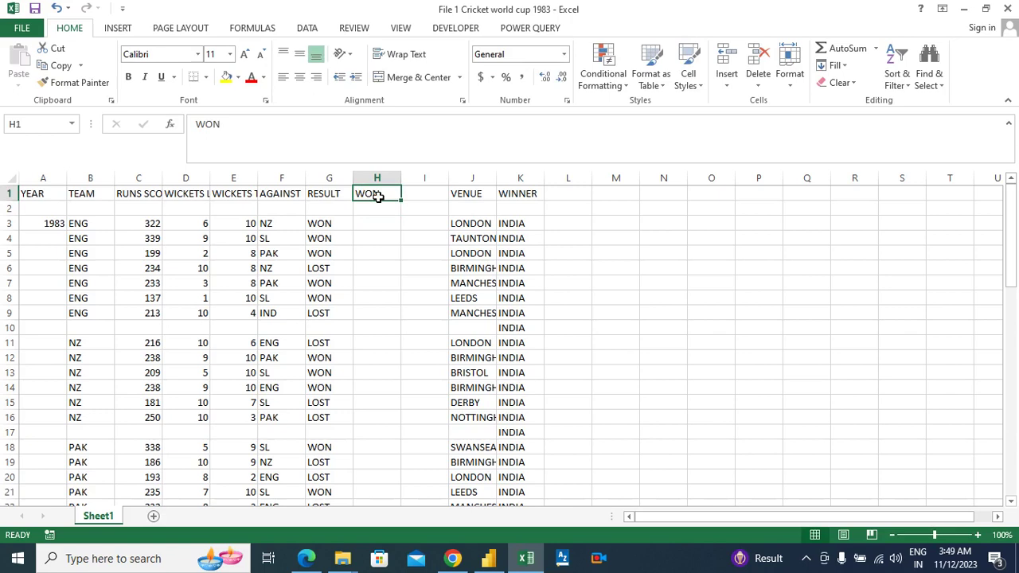
{"action": "key", "text": "Tab"}
{"action": "type", "text": "defeat"}
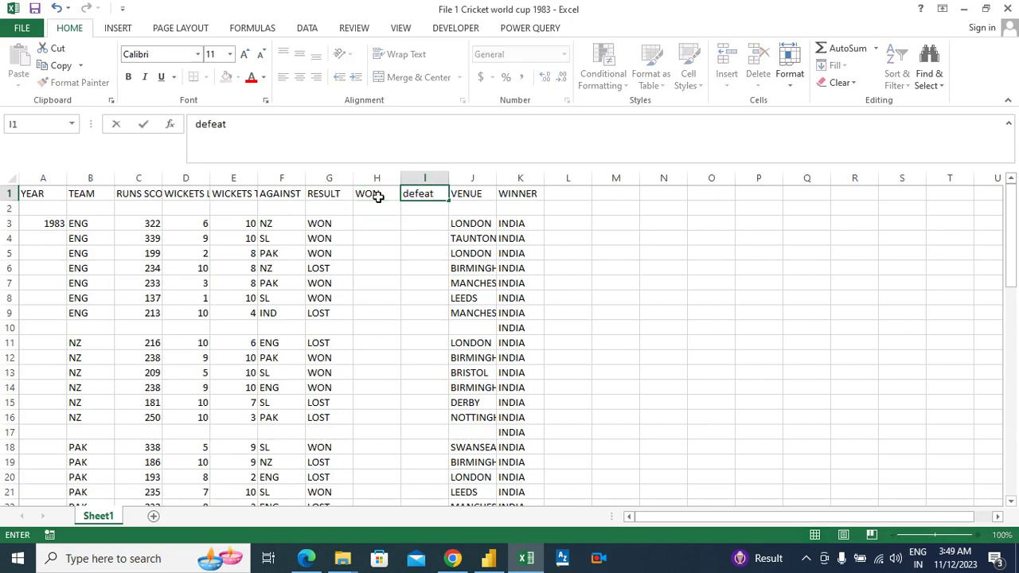
{"action": "key", "text": "Escape"}
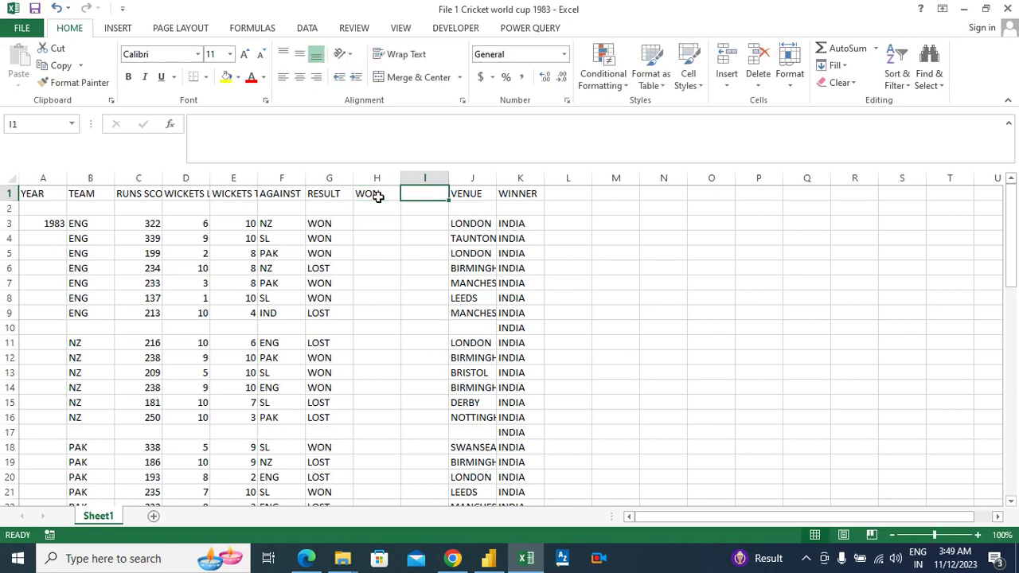
{"action": "type", "text": "DEFEAT"}
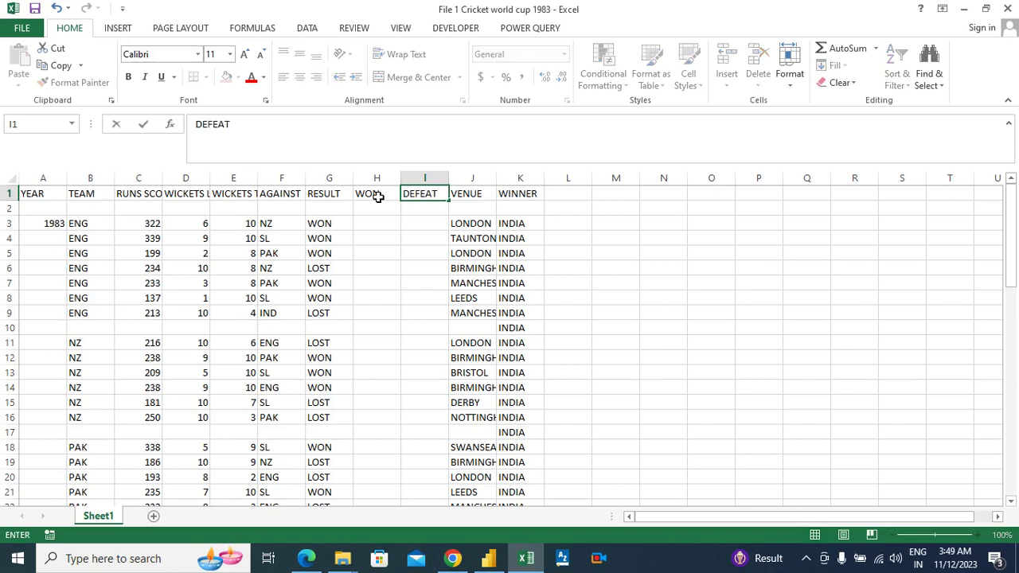
{"action": "key", "text": "Return"}
{"action": "key", "text": "Left"}
{"action": "key", "text": "Down"}
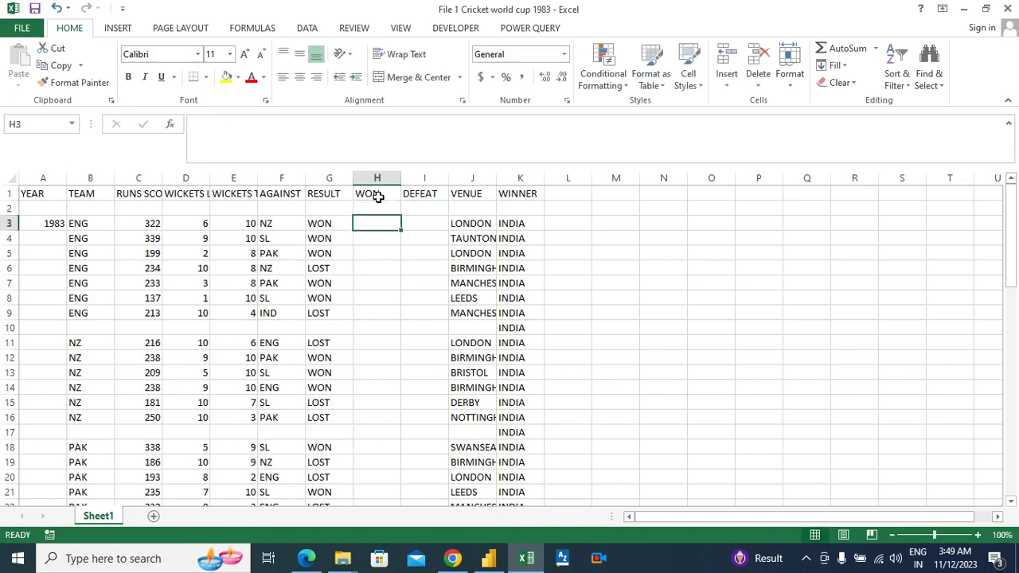
{"action": "key", "text": "Left"}
{"action": "key", "text": "Right"}
{"action": "left_click", "coordinate": [433, 223]}
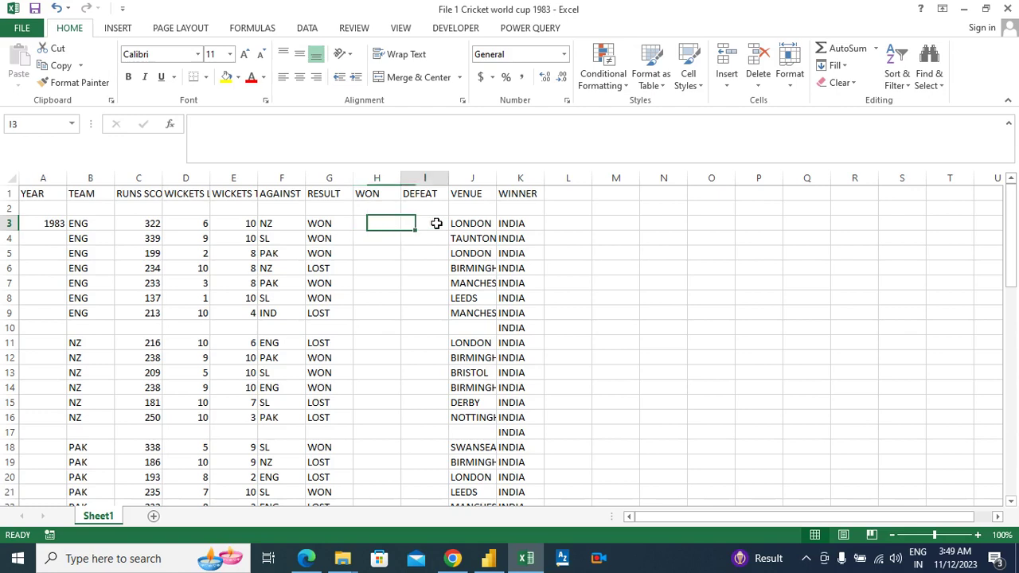
{"action": "left_click", "coordinate": [394, 222]}
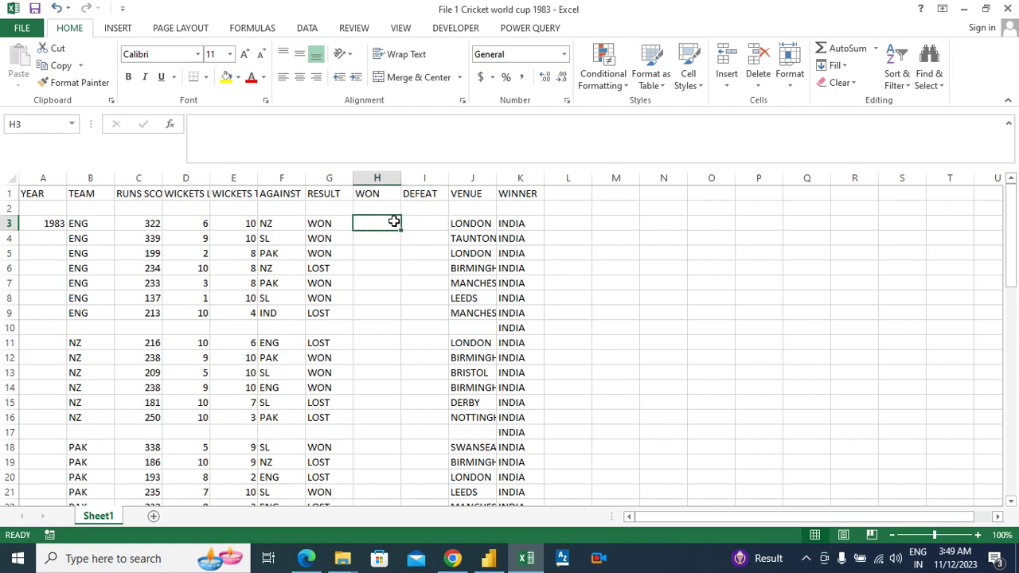
{"action": "key", "text": "Left"}
{"action": "key", "text": "Right"}
{"action": "type", "text": "=IF"}
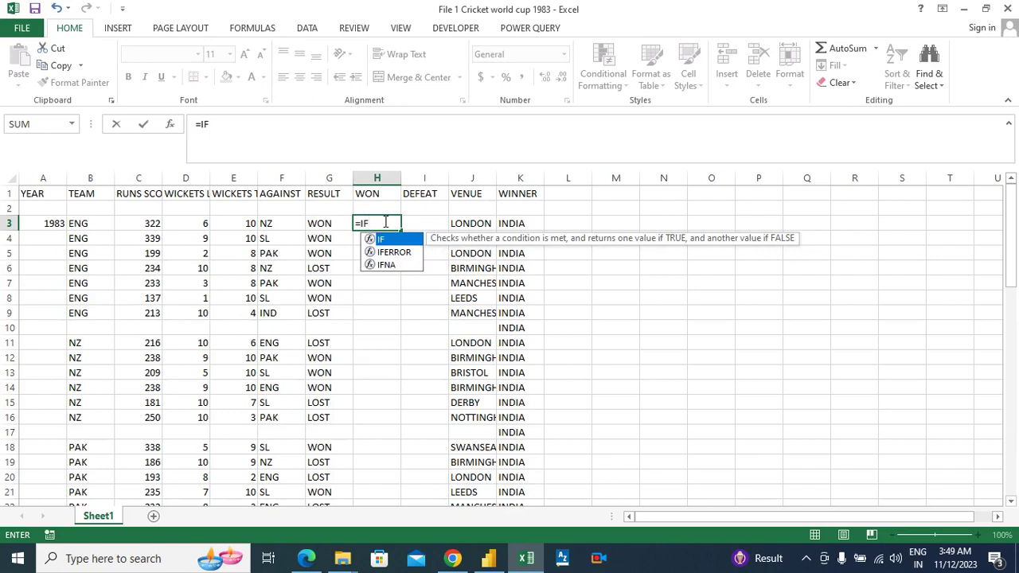
{"action": "key", "text": "Escape"}
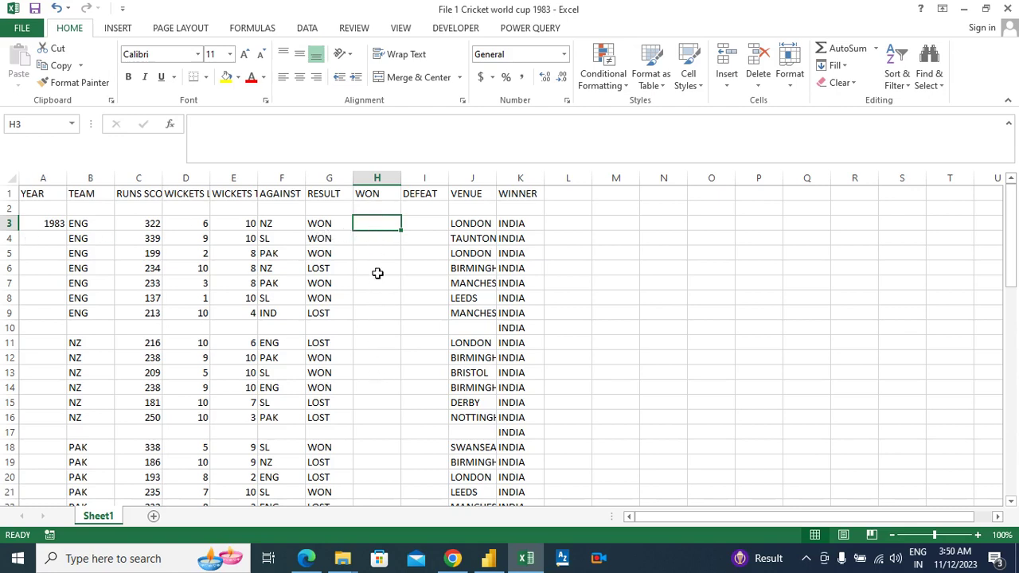
Step: Enter the formula =IF(G3="WON","WON",0) in cell H3 under the WON heading
{"action": "left_click", "coordinate": [425, 223]}
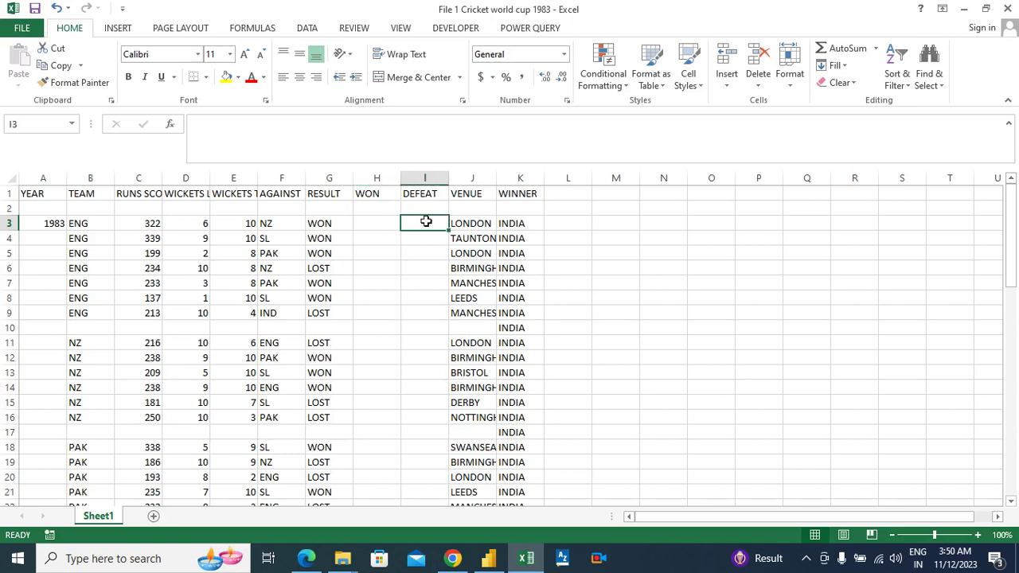
{"action": "left_click", "coordinate": [376, 223]}
{"action": "type", "text": "="}
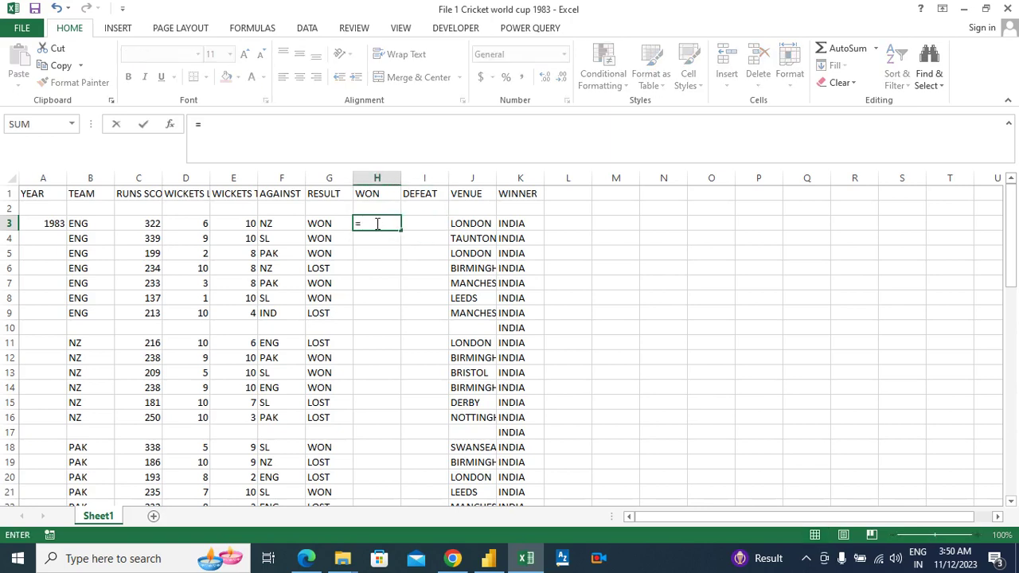
{"action": "type", "text": "IF("}
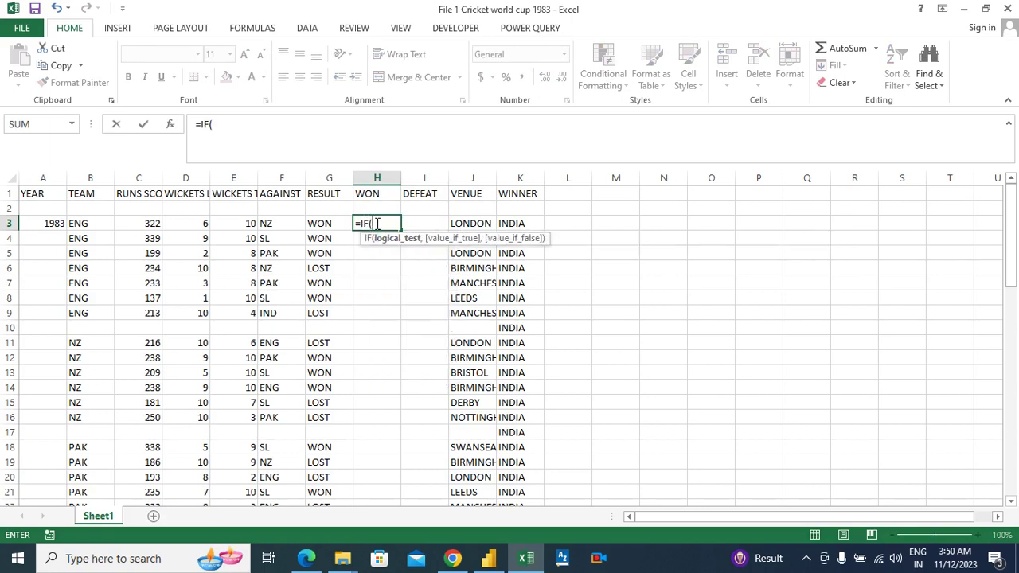
{"action": "left_click", "coordinate": [333, 226]}
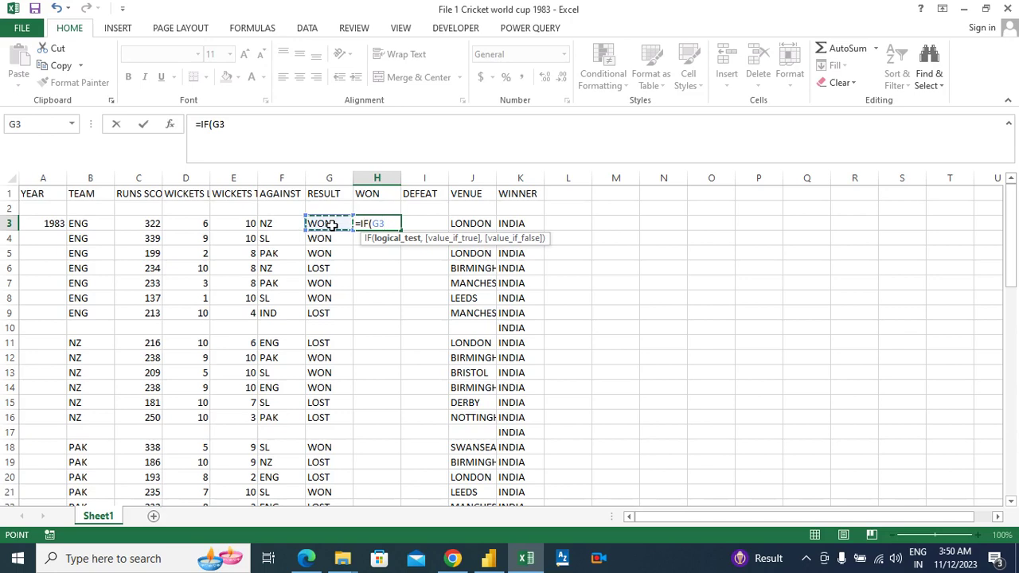
{"action": "type", "text": "=\""}
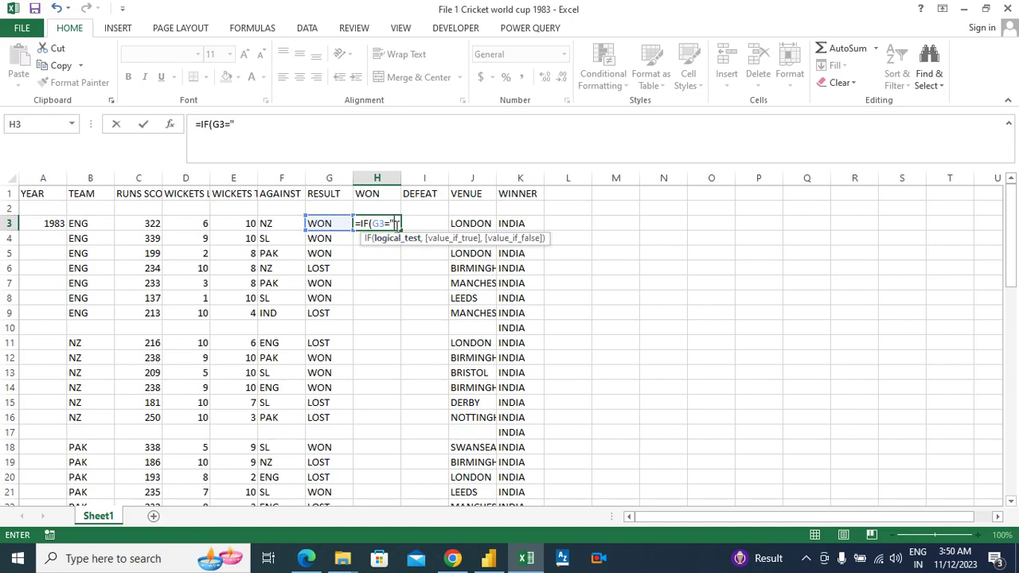
{"action": "type", "text": "WON\""}
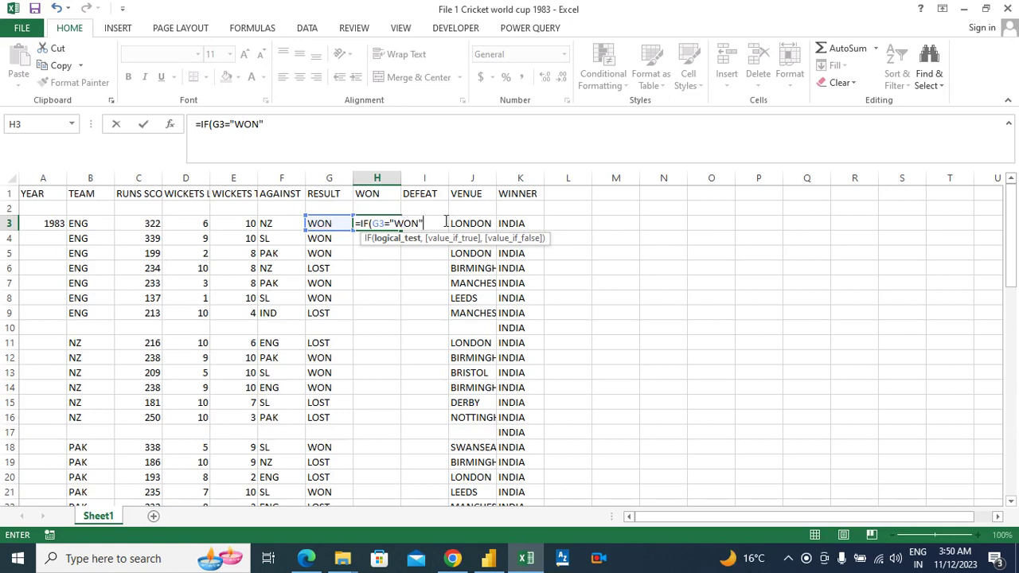
{"action": "type", "text": ","}
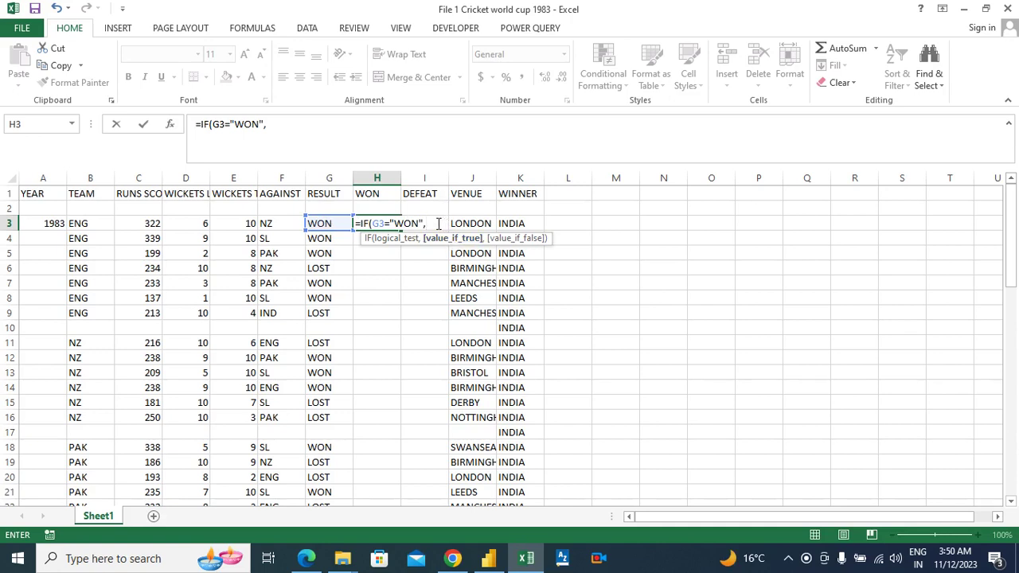
{"action": "type", "text": "\"w"}
{"action": "key", "text": "BackSpace"}
{"action": "type", "text": "WON"}
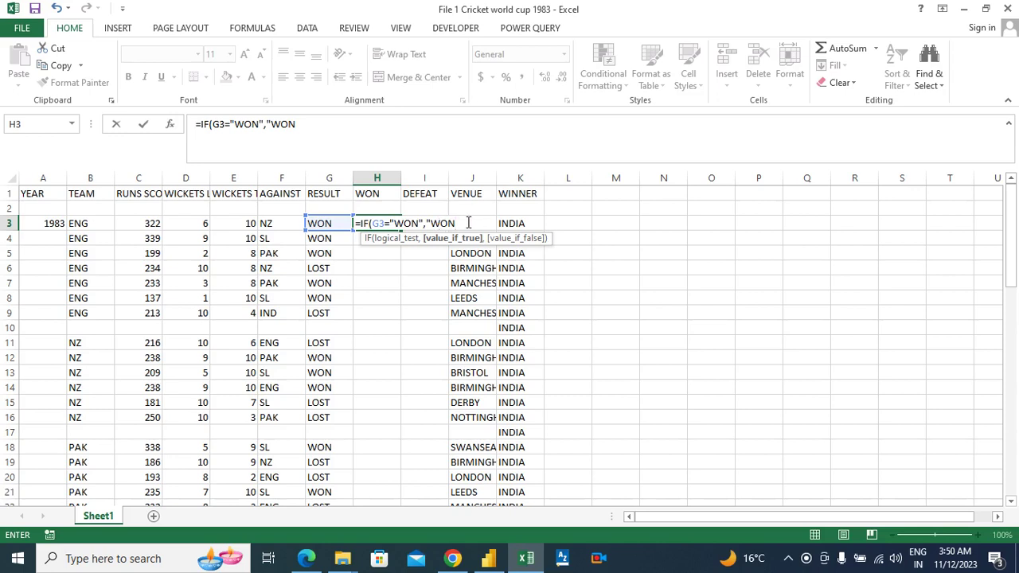
{"action": "type", "text": "\","}
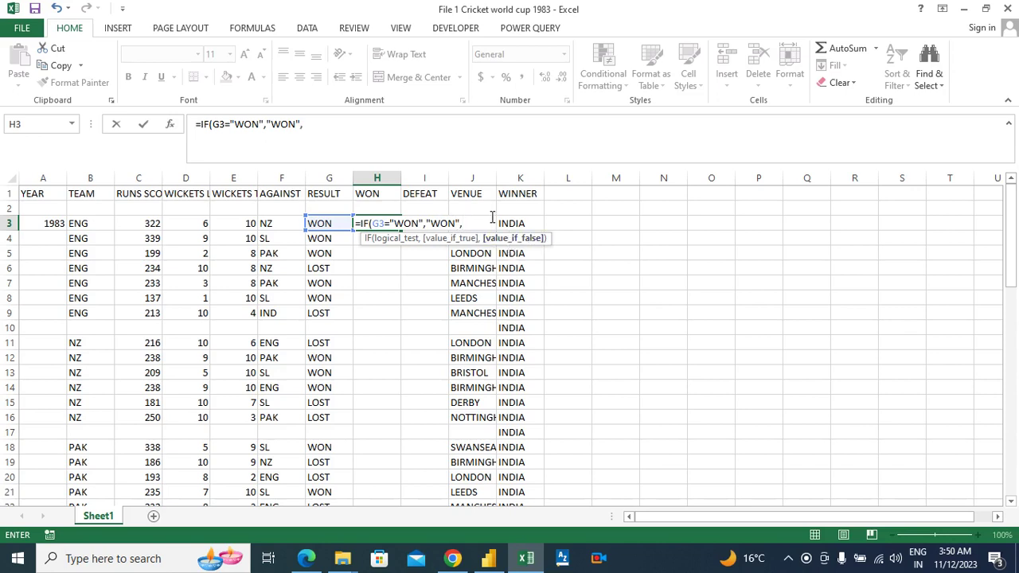
{"action": "type", "text": "0)"}
{"action": "key", "text": "Return"}
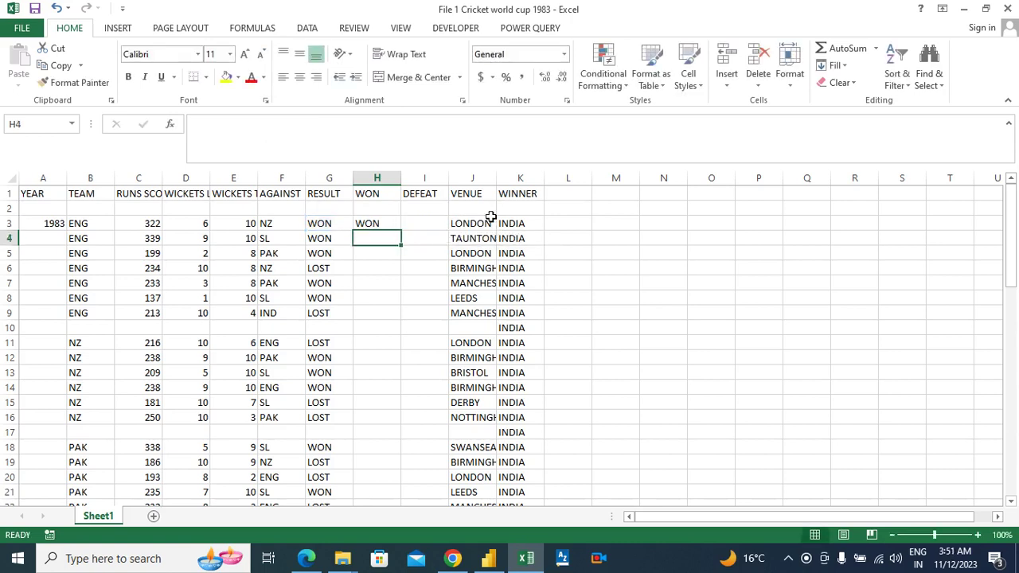
Step: Fill the formula from cell H3 down the WON column through H63, the last data row
{"action": "key", "text": "Up"}
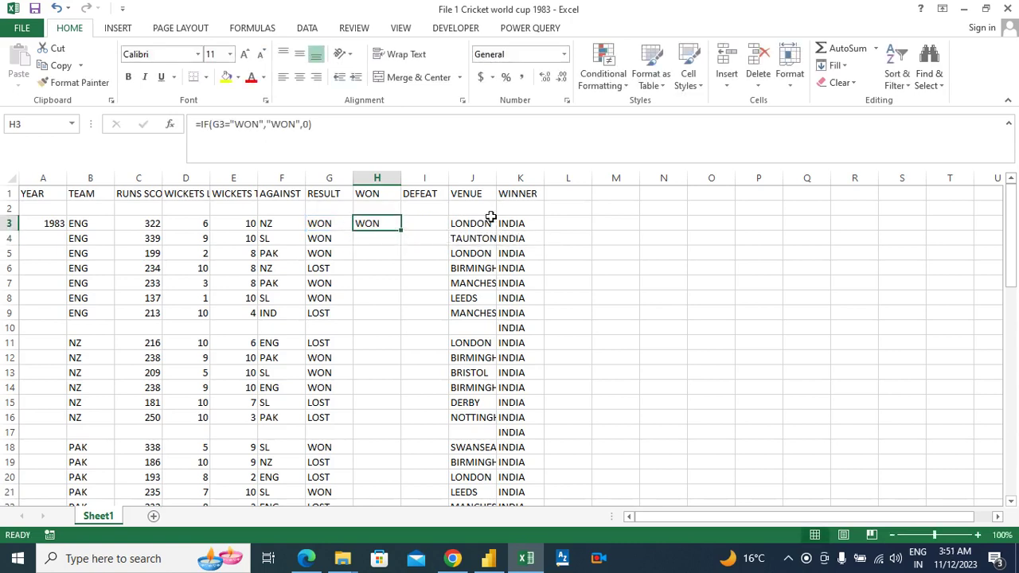
{"action": "double_click", "coordinate": [400, 230]}
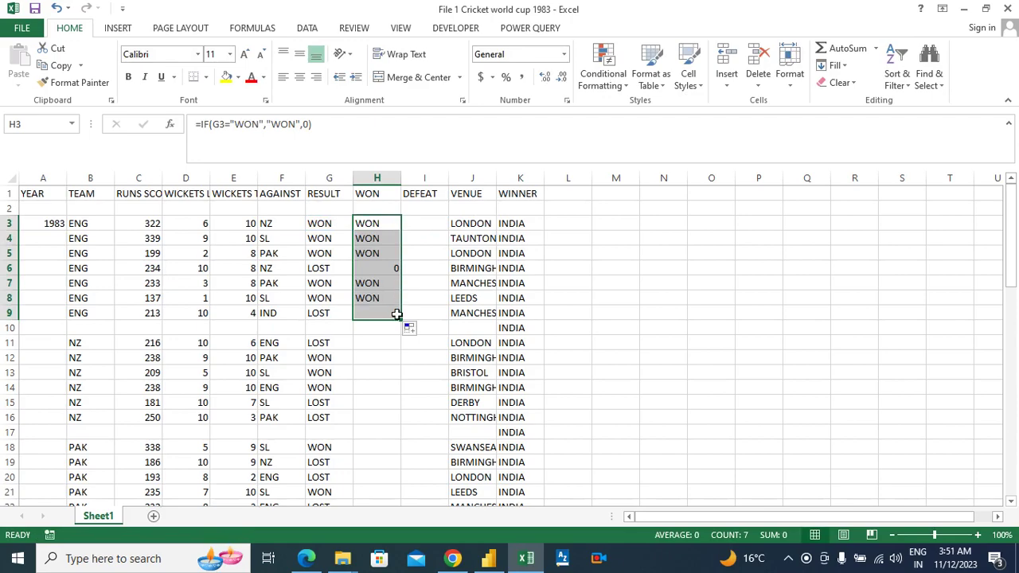
{"action": "left_click_drag", "start_coordinate": [400, 322], "coordinate": [385, 466]}
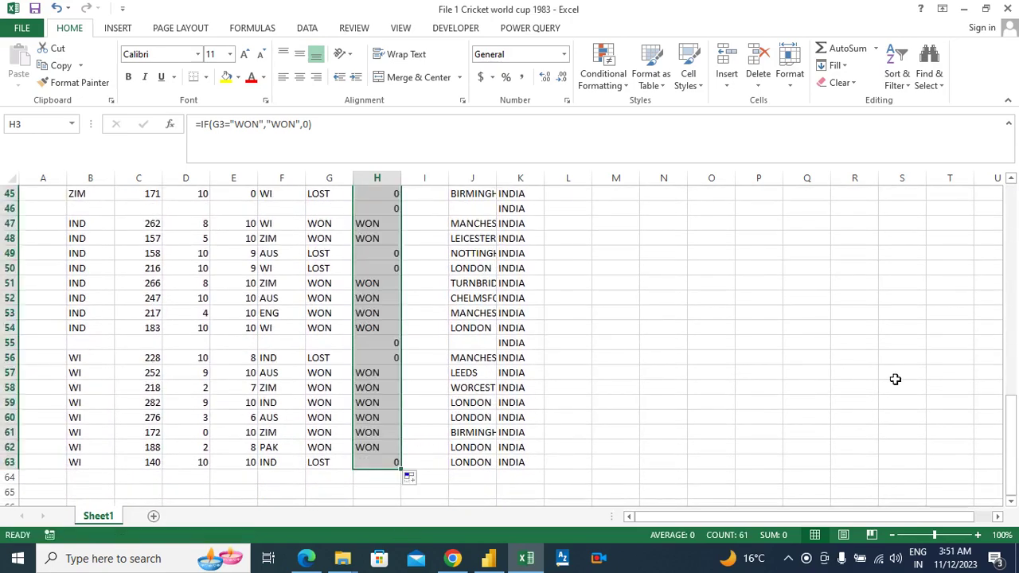
Step: Center the filled WON values in H3:H63 both horizontally and vertically
{"action": "left_click", "coordinate": [299, 77]}
{"action": "scroll", "coordinate": [510, 342], "scroll_direction": "up", "scroll_amount": 15}
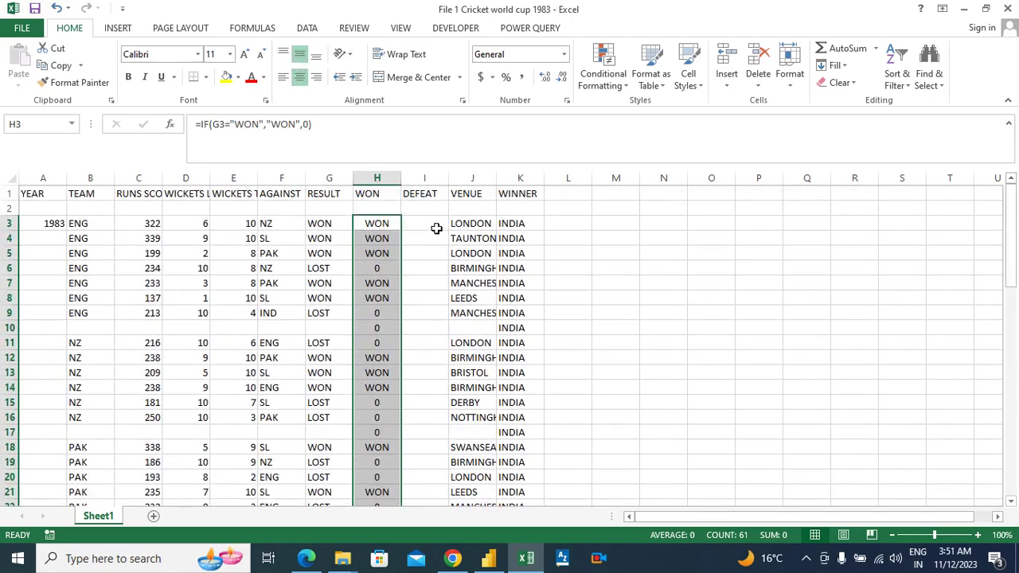
Step: Enter the formula =IF(G3="LOST","LOST",0) in cell I3 under the DEFEAT heading
{"action": "left_click", "coordinate": [433, 223]}
{"action": "type", "text": "="}
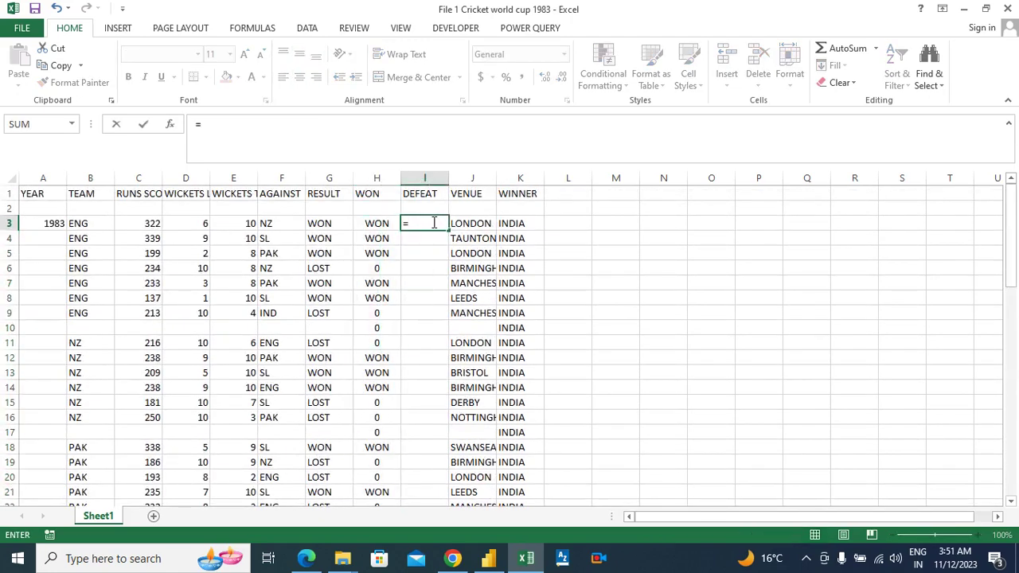
{"action": "type", "text": "I"}
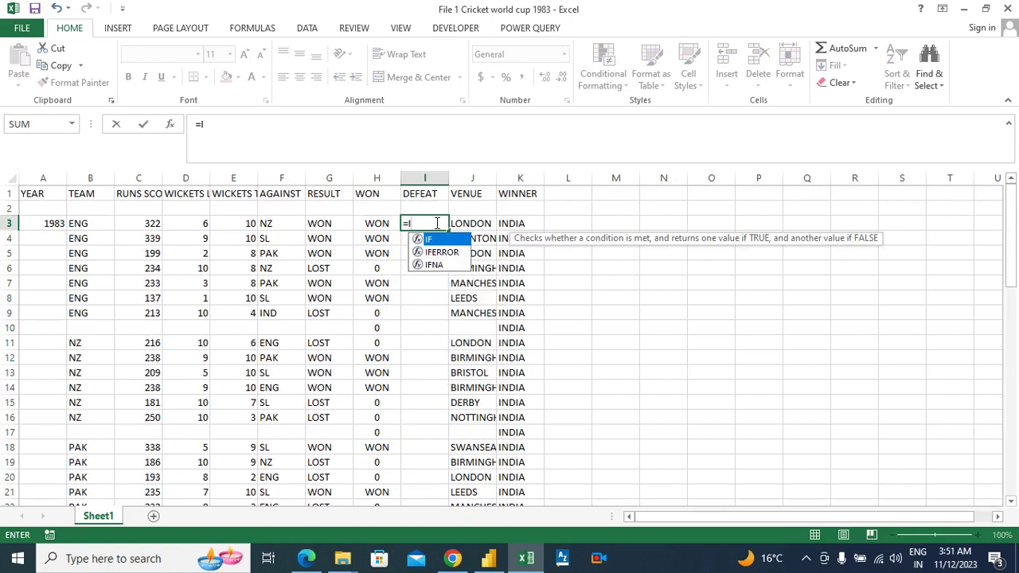
{"action": "type", "text": "F("}
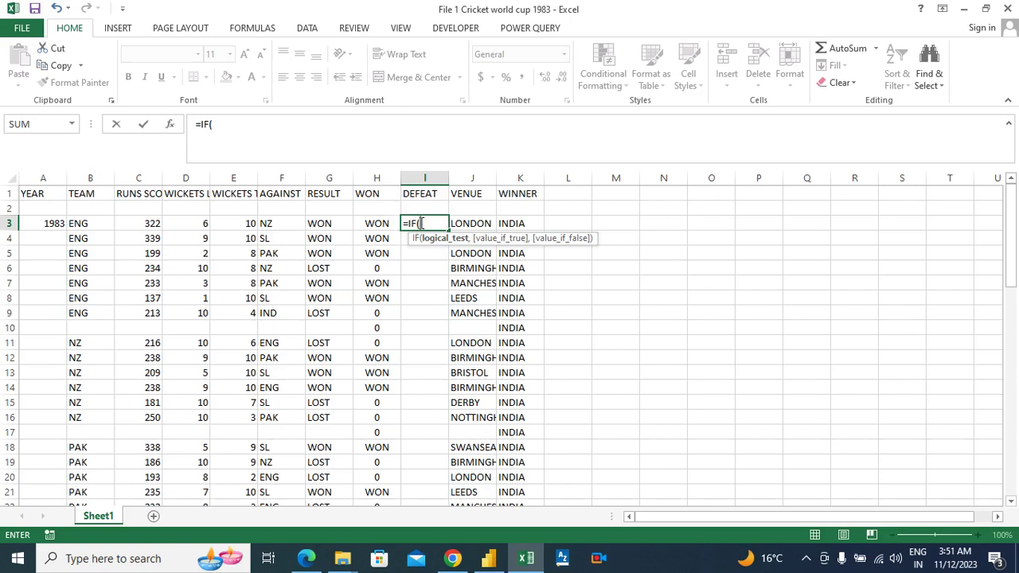
{"action": "left_click", "coordinate": [328, 226]}
{"action": "type", "text": "="}
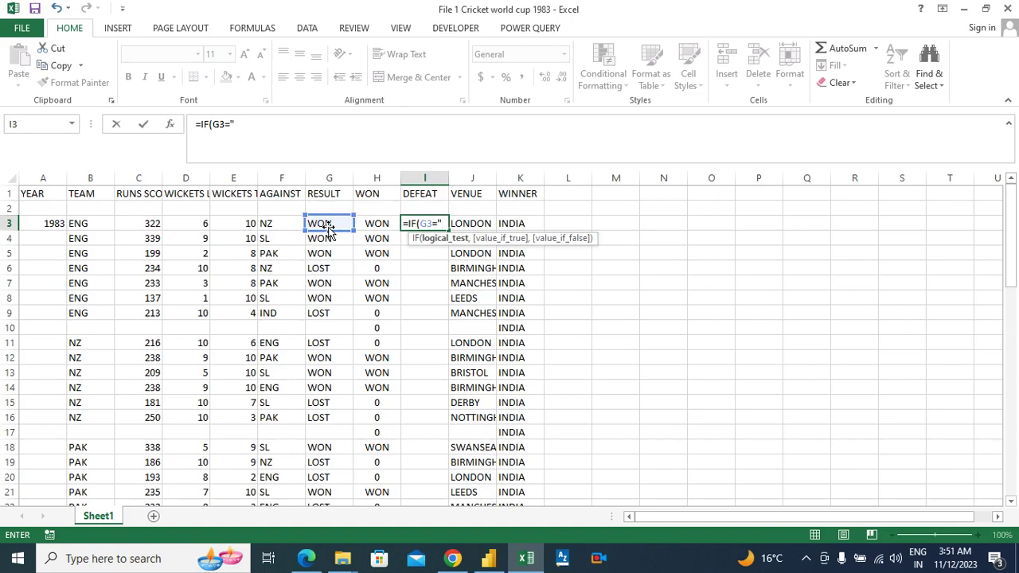
{"action": "type", "text": "\"LOST"}
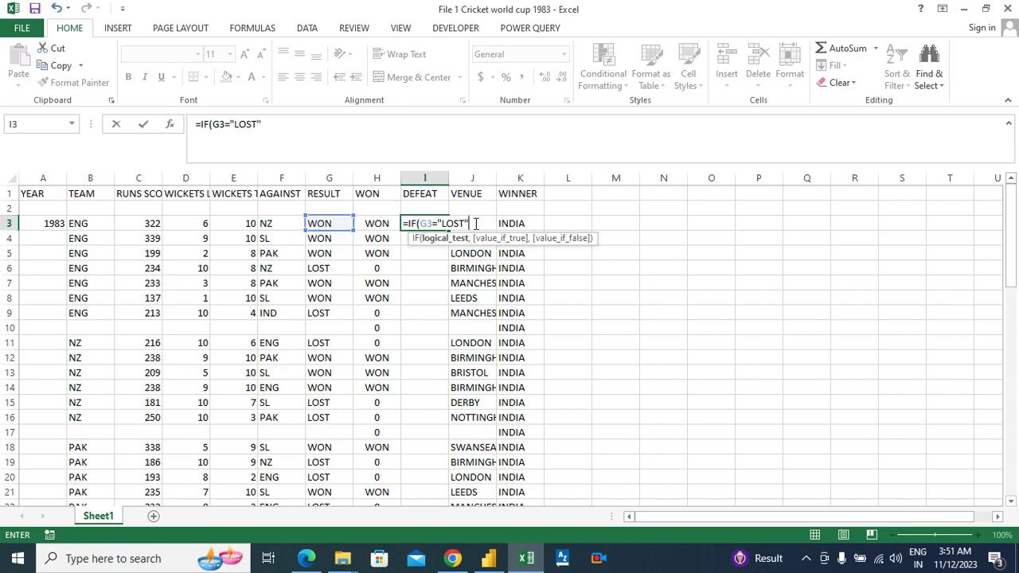
{"action": "type", "text": "\","}
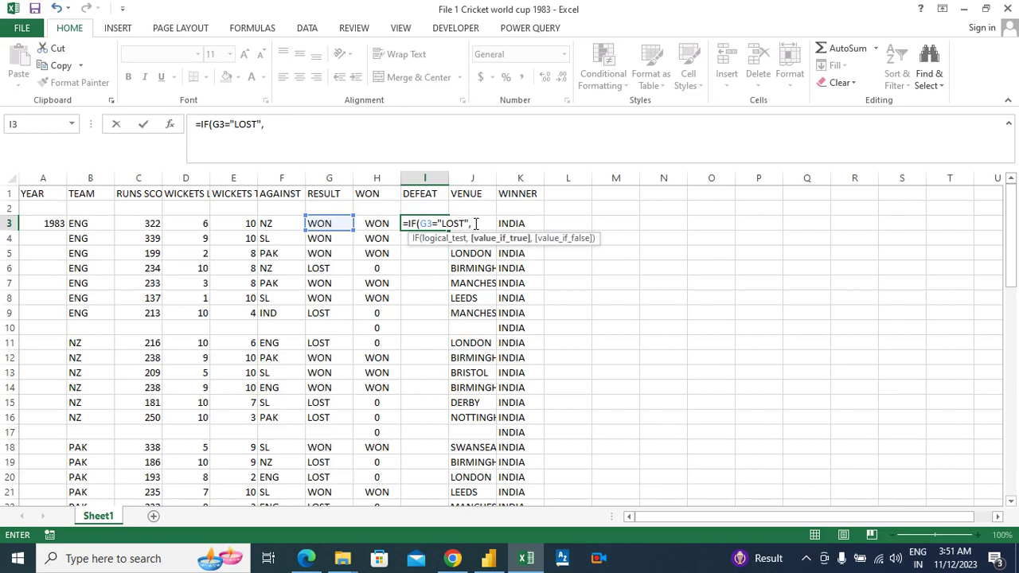
{"action": "type", "text": "\"lost"}
{"action": "key", "text": "BackSpace"}
{"action": "key", "text": "BackSpace"}
{"action": "key", "text": "BackSpace"}
{"action": "key", "text": "BackSpace"}
{"action": "type", "text": "LOST"}
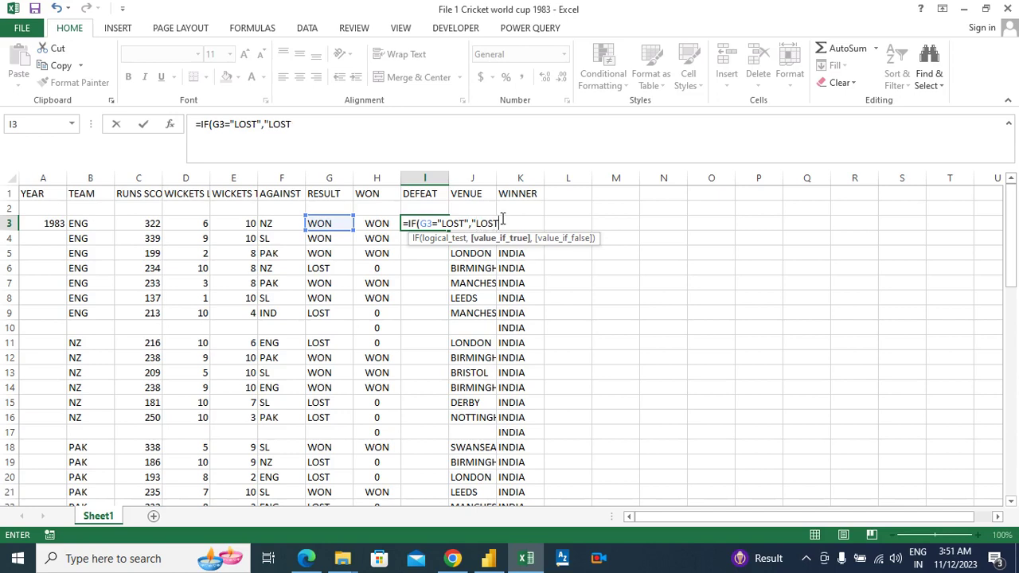
{"action": "type", "text": "\","}
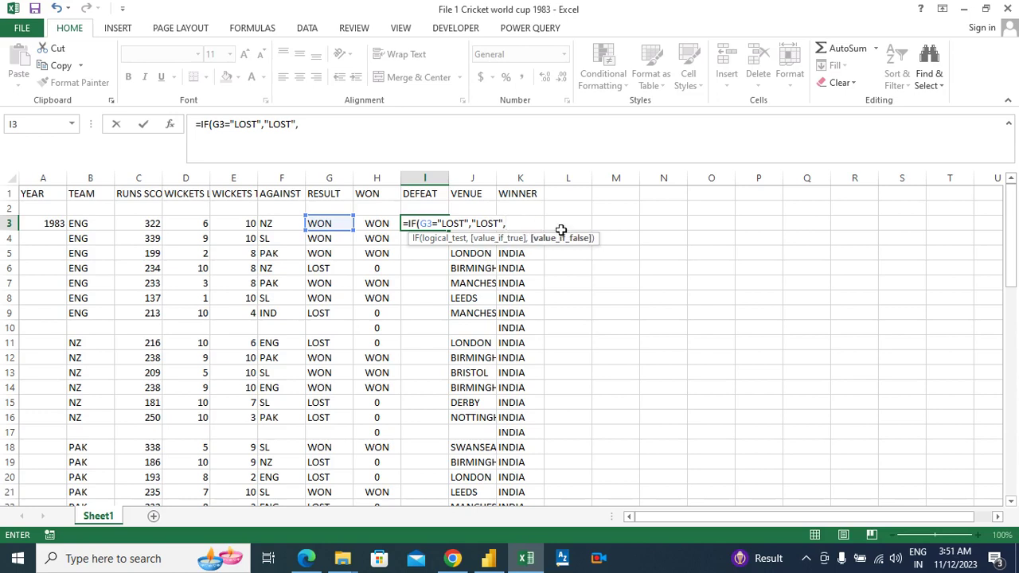
{"action": "type", "text": "0)"}
{"action": "key", "text": "ctrl+Return"}
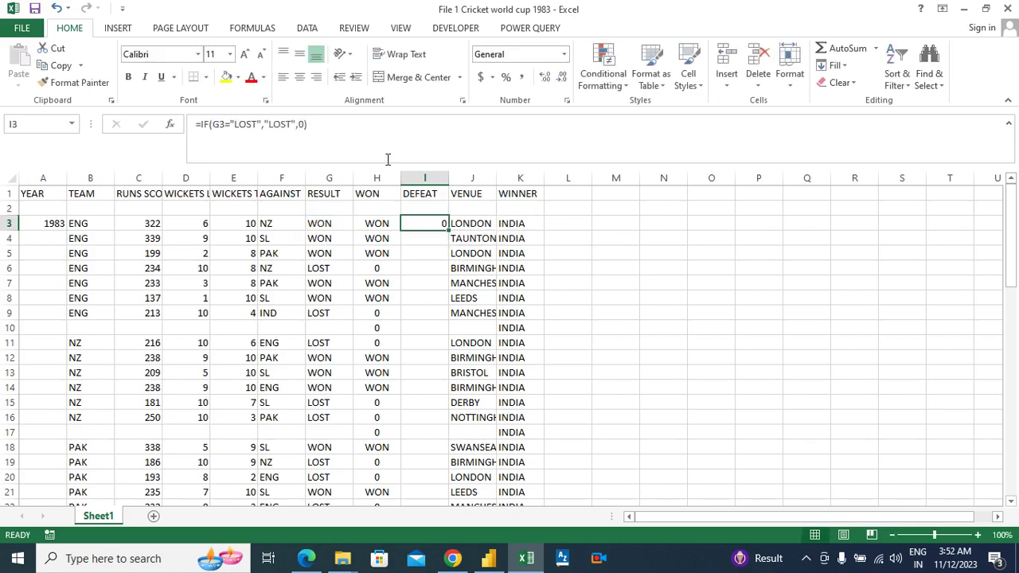
Step: Center cell I3 horizontally and vertically, and fill its formula down the DEFEAT column to the last data row
{"action": "left_click", "coordinate": [300, 76]}
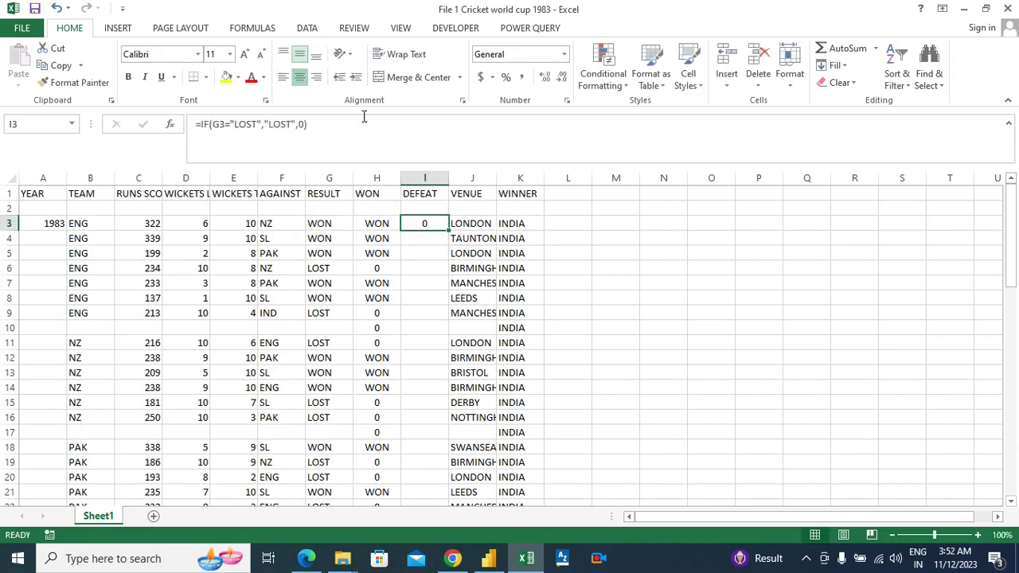
{"action": "double_click", "coordinate": [448, 230]}
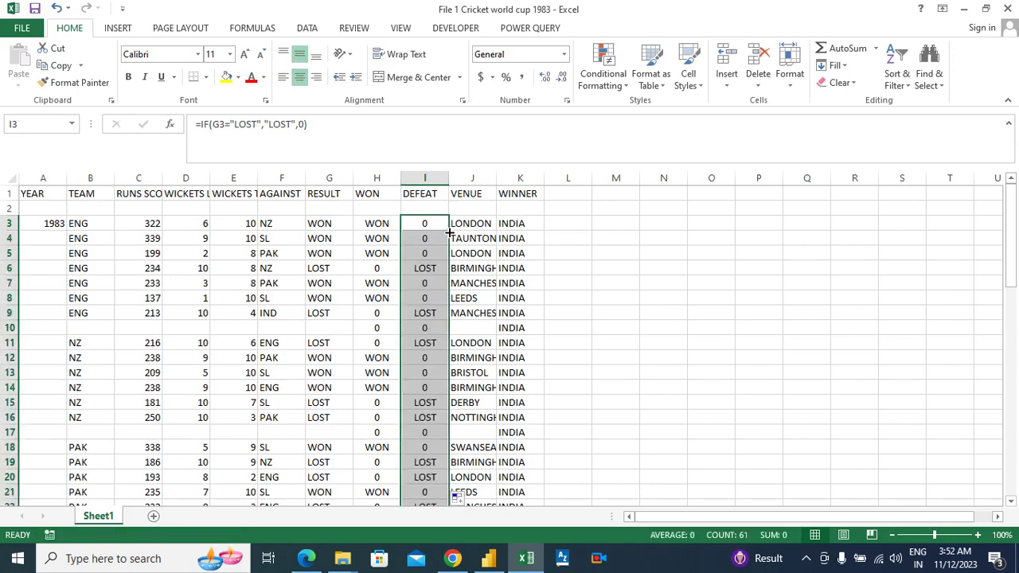
{"action": "left_click_drag", "start_coordinate": [1013, 239], "coordinate": [1017, 213]}
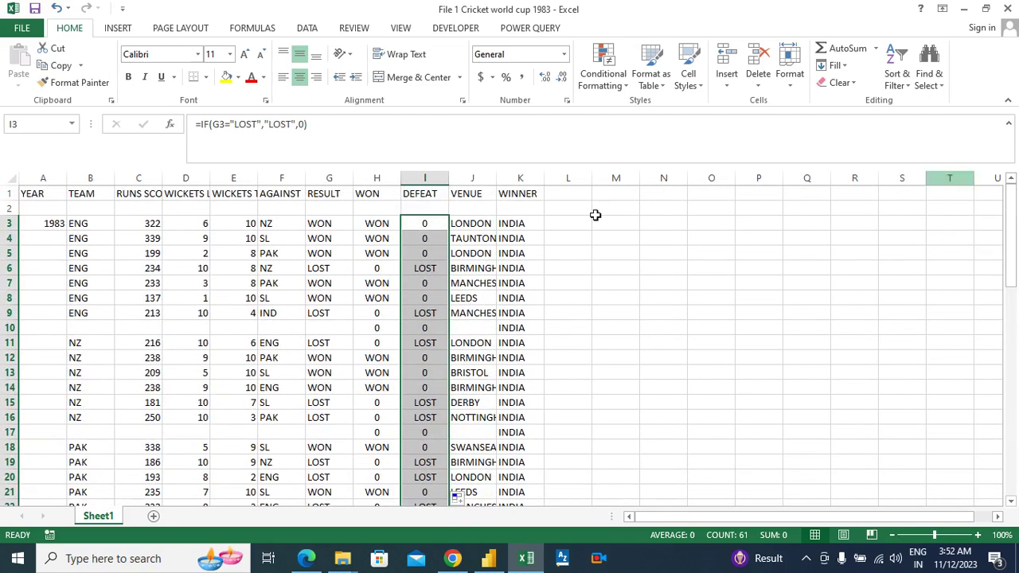
{"action": "left_click", "coordinate": [380, 208]}
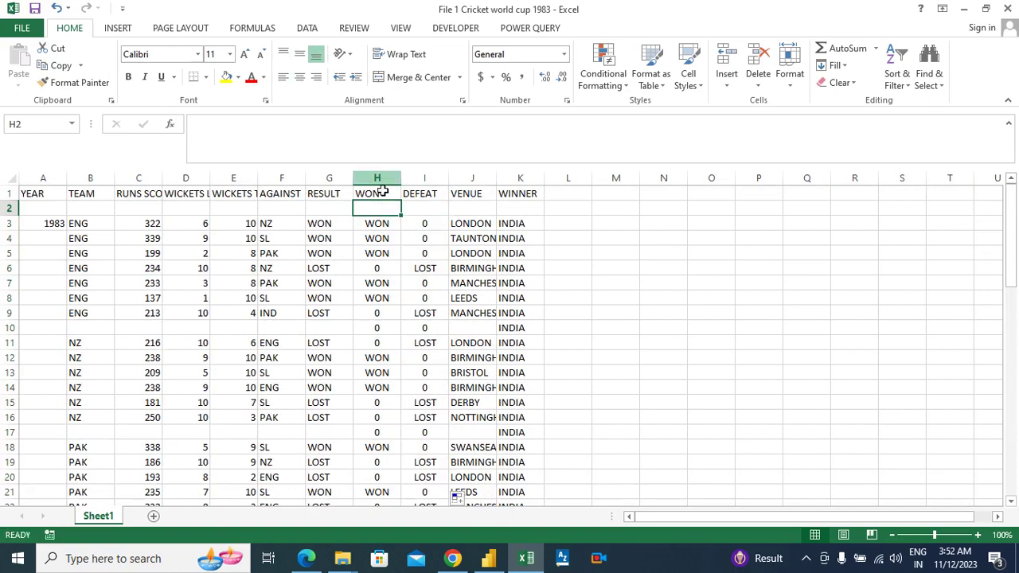
{"action": "mouse_move", "coordinate": [1017, 248]}
{"action": "left_mouse_down"}
{"action": "mouse_move", "coordinate": [1015, 495]}
{"action": "mouse_move", "coordinate": [1017, 239]}
{"action": "left_mouse_up"}
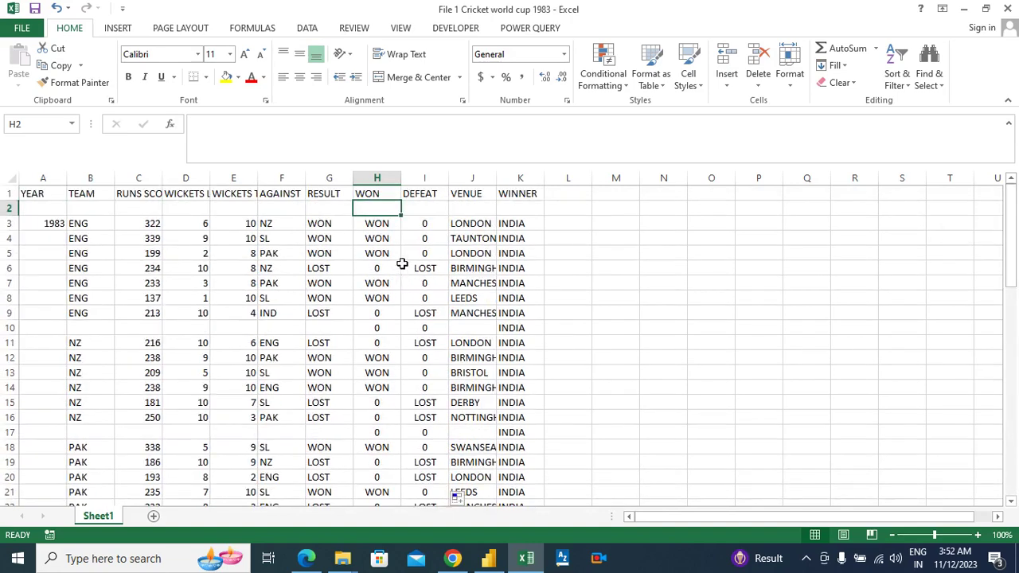
{"action": "left_click", "coordinate": [411, 209]}
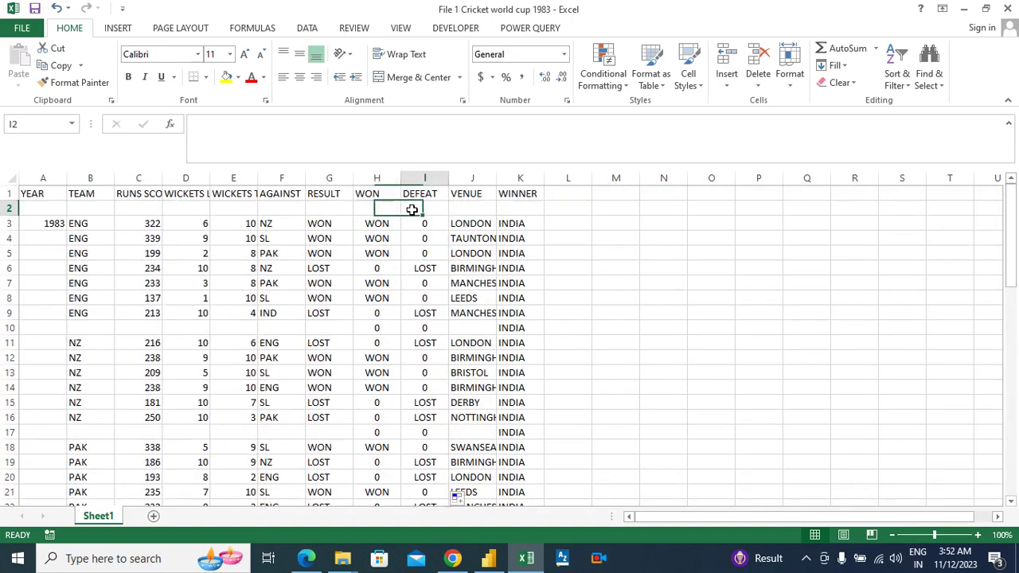
{"action": "left_click", "coordinate": [390, 209]}
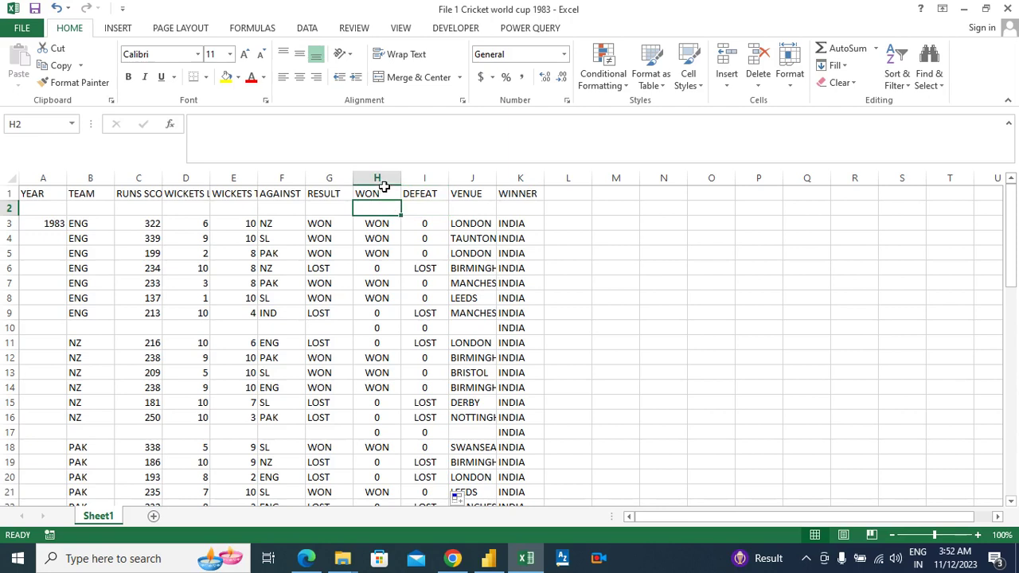
Step: Replace the formulas in the WON and DEFEAT columns H and I with their values using Paste Special
{"action": "left_click_drag", "start_coordinate": [384, 186], "coordinate": [430, 185]}
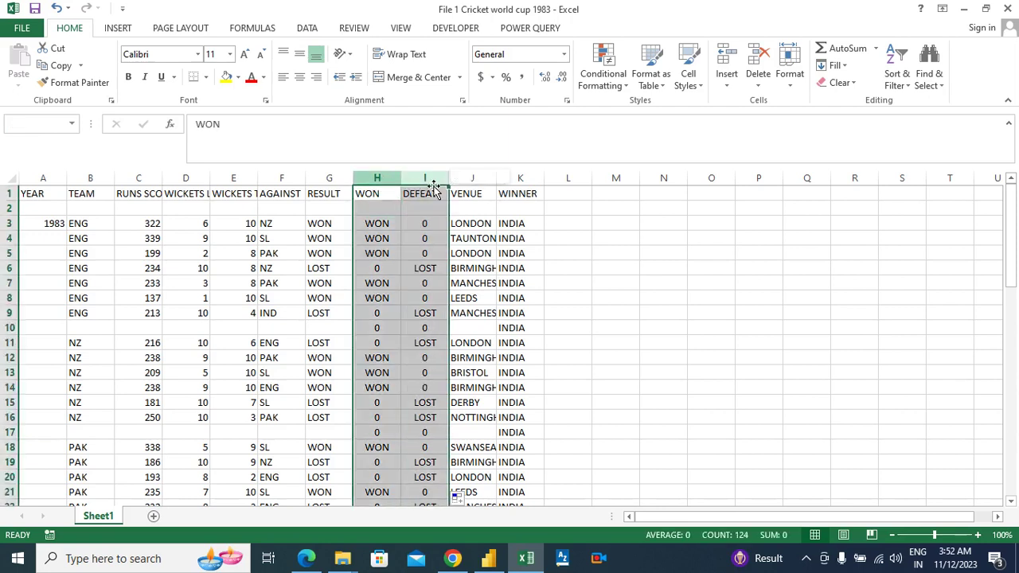
{"action": "key", "text": "ctrl+c"}
{"action": "right_click", "coordinate": [377, 204]}
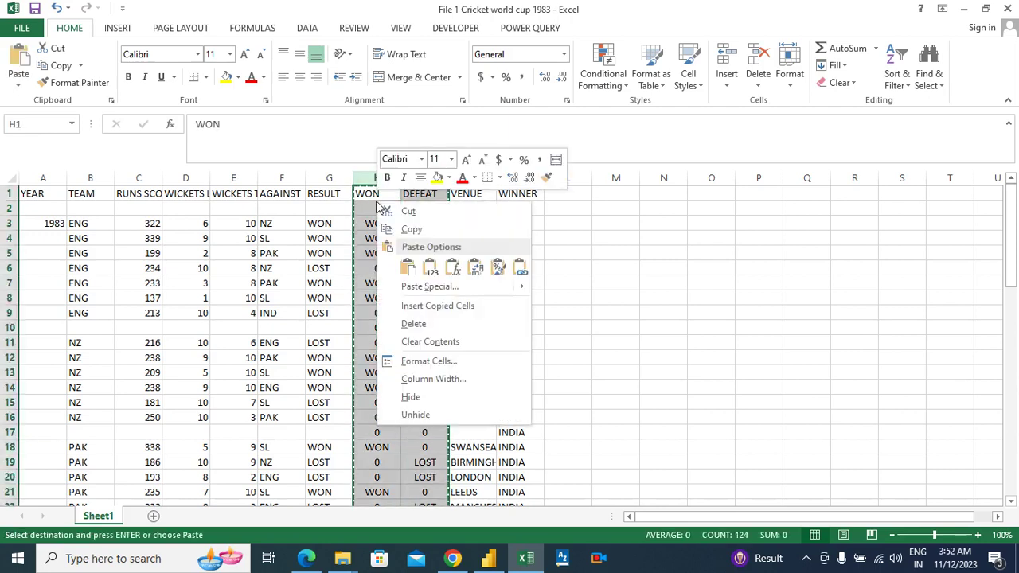
{"action": "left_click", "coordinate": [406, 287]}
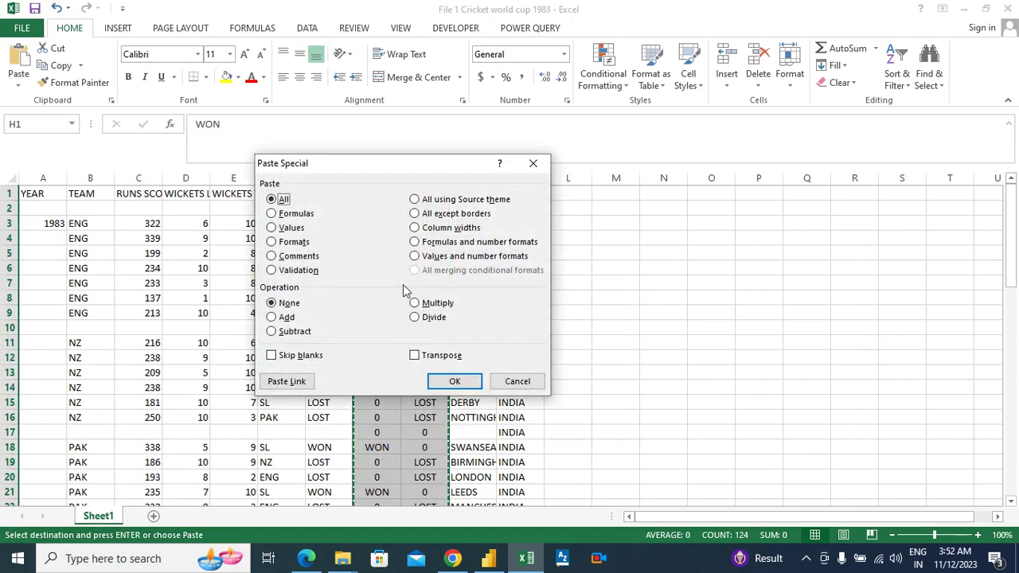
{"action": "left_click", "coordinate": [294, 229]}
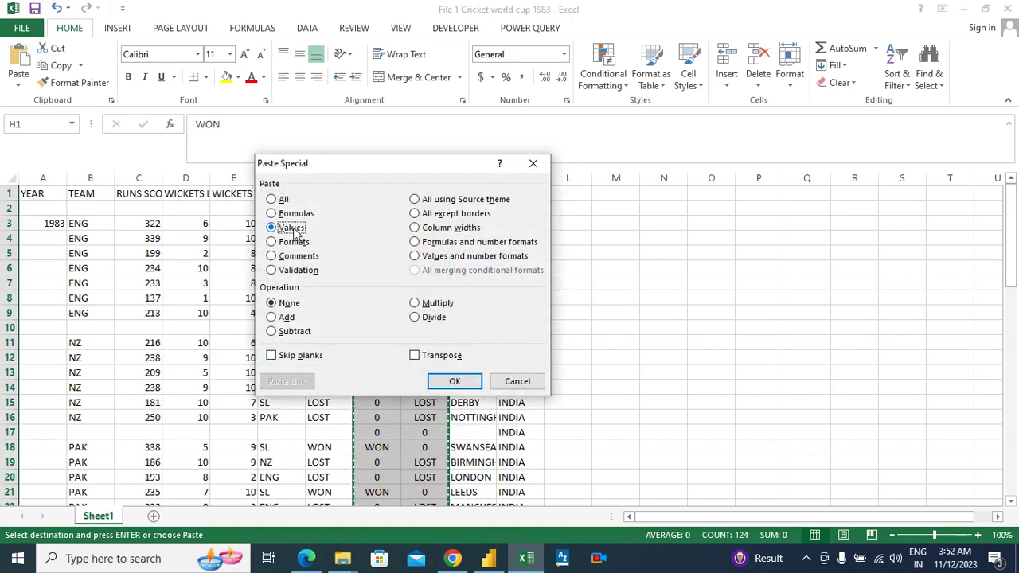
{"action": "left_click", "coordinate": [452, 381]}
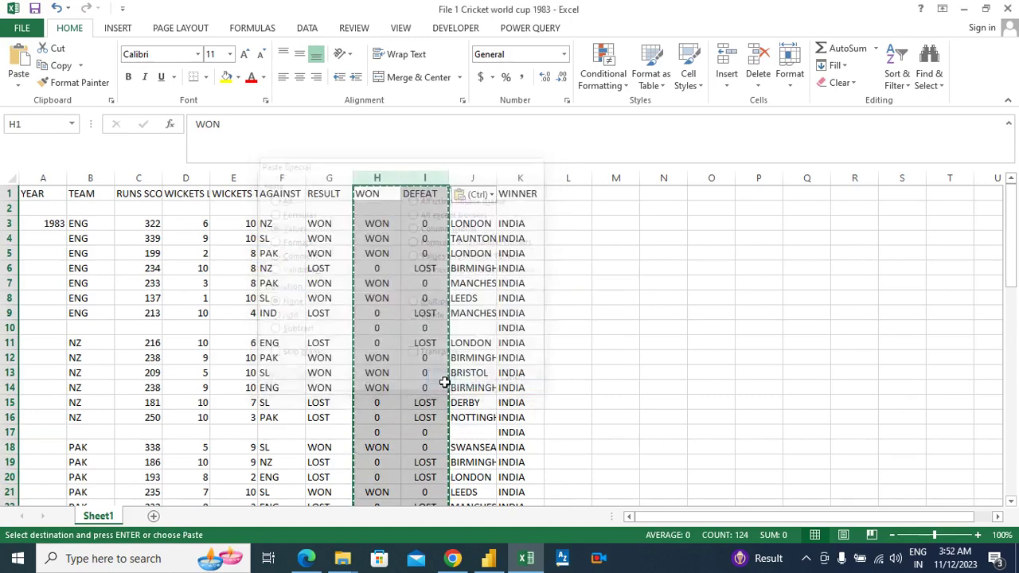
Step: Center the whole WON and DEFEAT columns, including their headings, horizontally and vertically
{"action": "left_click", "coordinate": [299, 76]}
{"action": "left_click", "coordinate": [300, 53]}
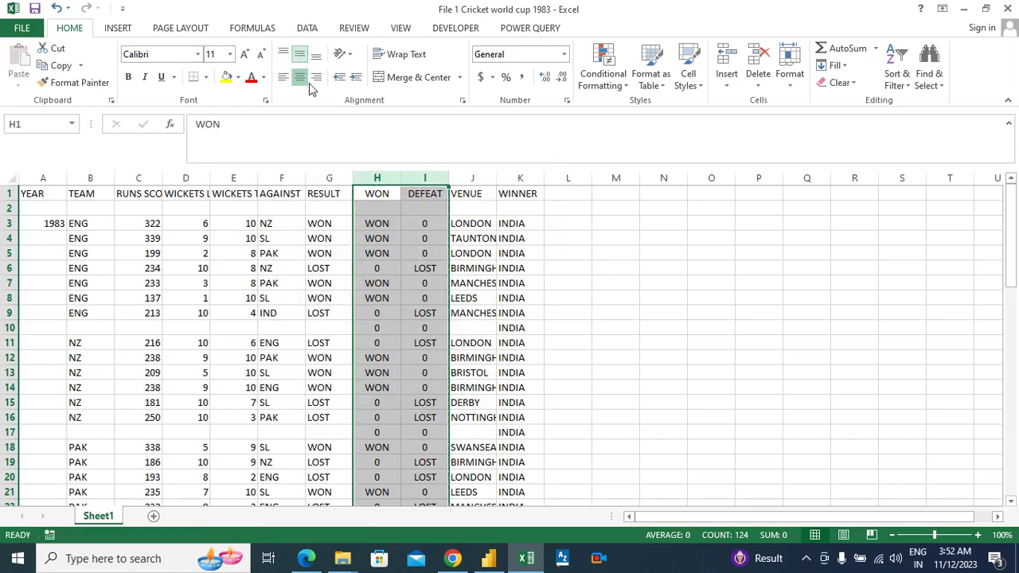
{"action": "left_click", "coordinate": [331, 209]}
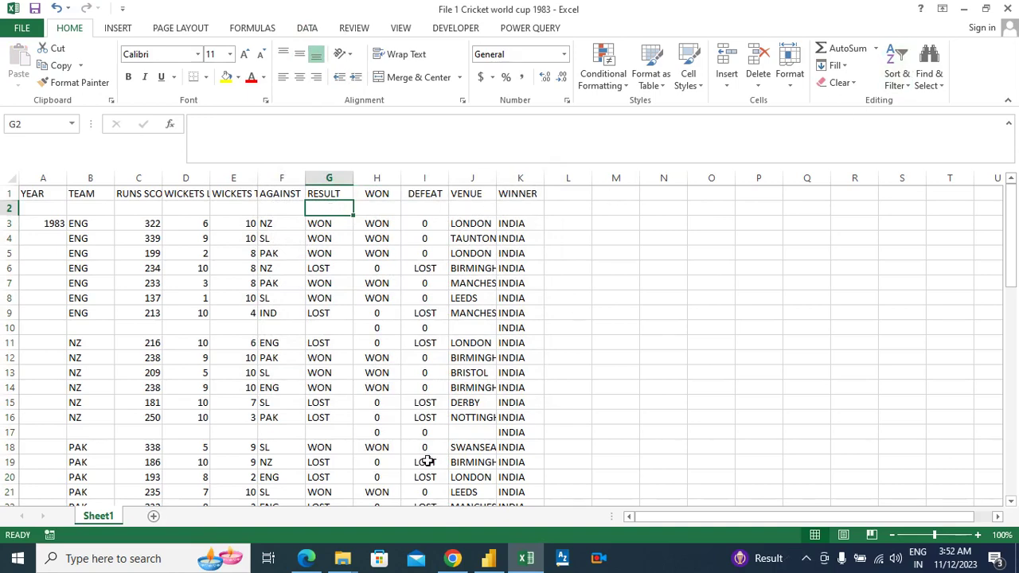
Step: Save and close the File 1 Cricket world cup 1983 workbook in Excel, returning to Power BI Desktop
{"action": "left_click", "coordinate": [488, 559]}
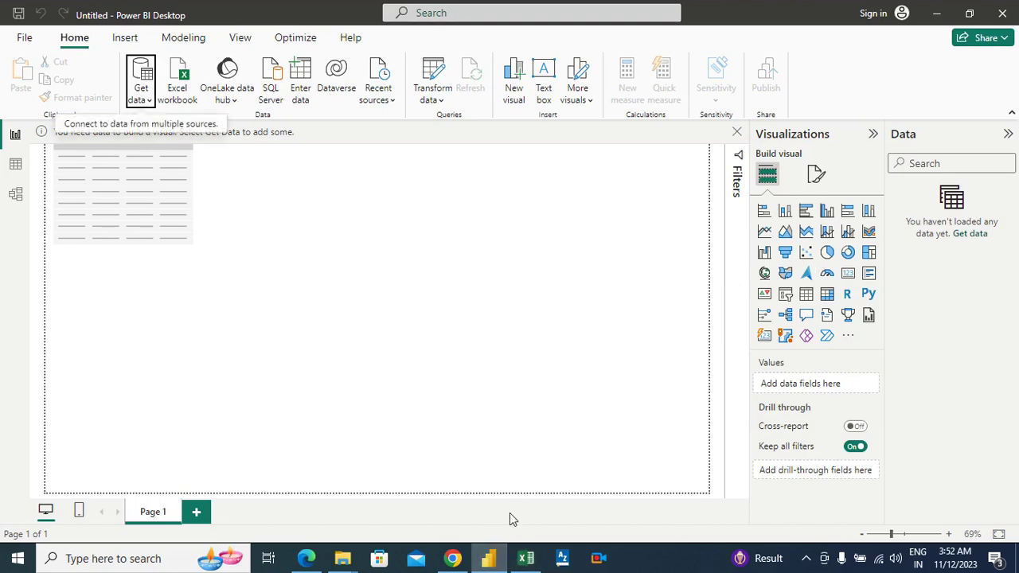
{"action": "left_click", "coordinate": [525, 559]}
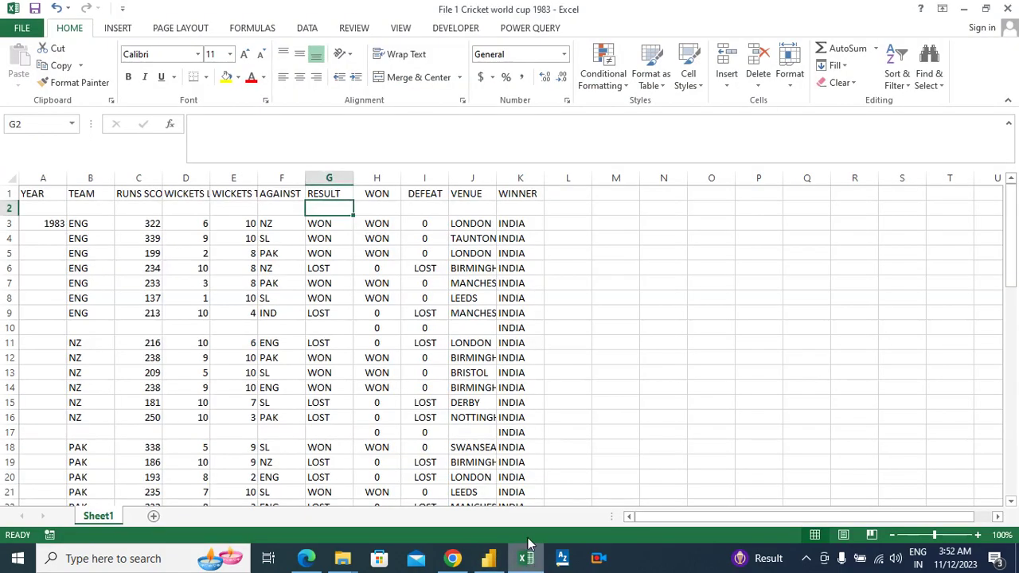
{"action": "left_click", "coordinate": [1008, 8]}
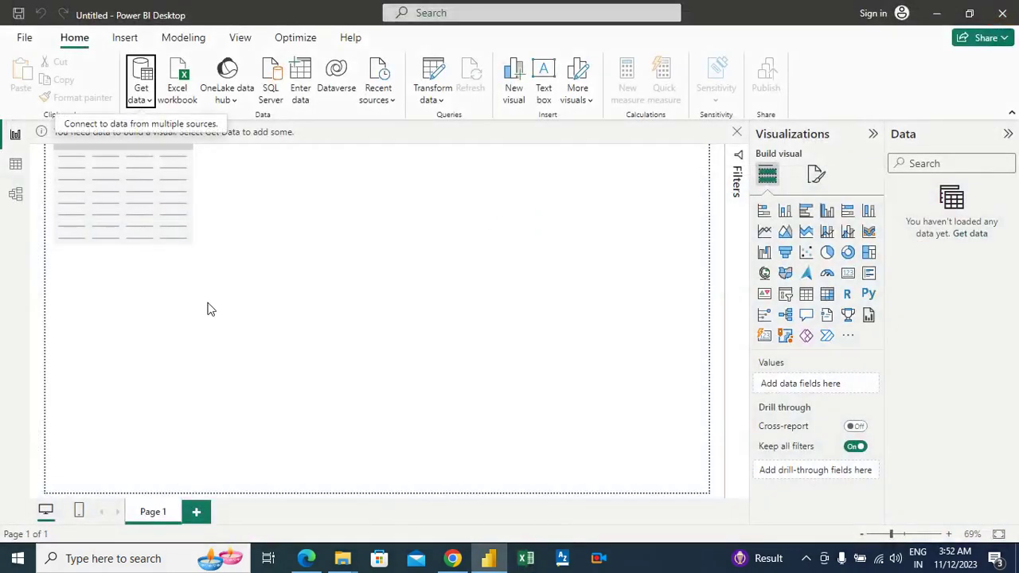
Step: Connect to the Excel workbook File 1 Cricket world cup 1983 in the Cricket world cup data folder as a data source
{"action": "left_click", "coordinate": [141, 94]}
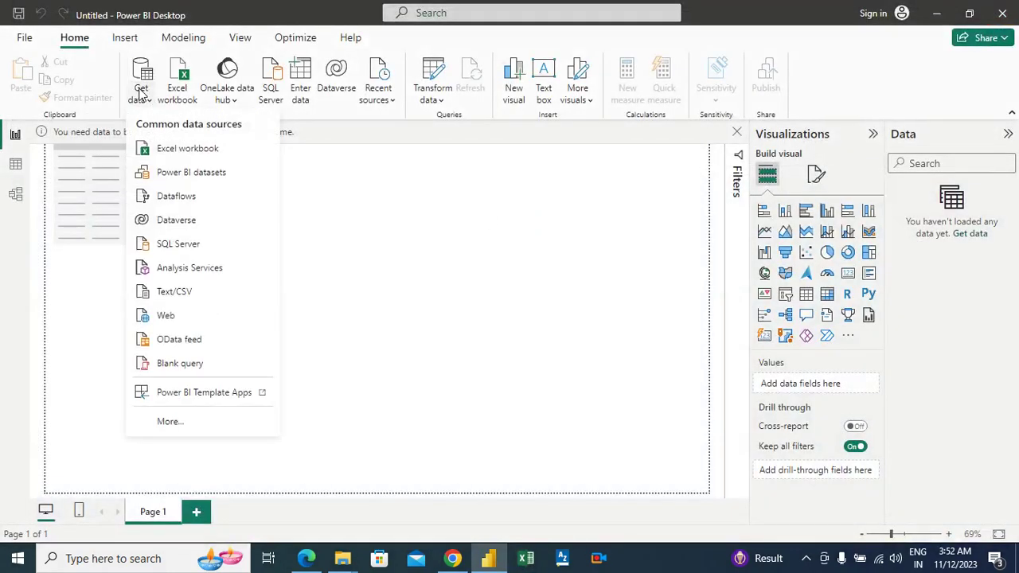
{"action": "left_click", "coordinate": [161, 151]}
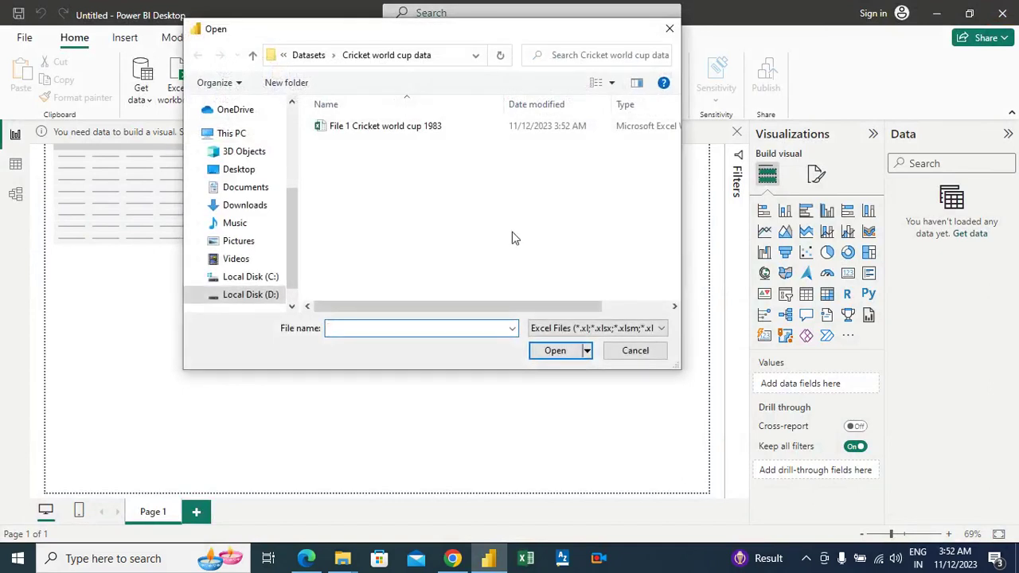
{"action": "left_click", "coordinate": [343, 129]}
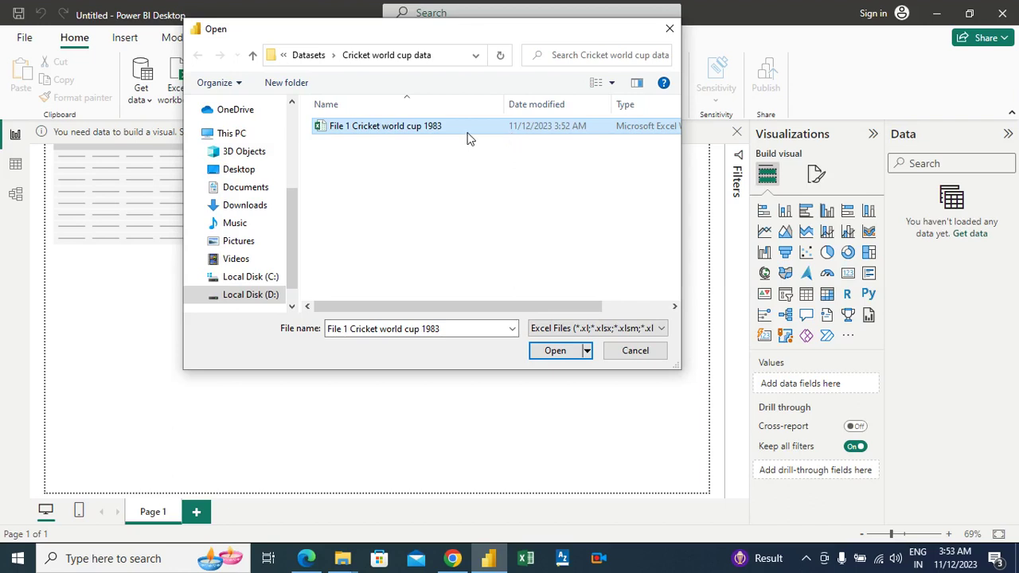
{"action": "left_click", "coordinate": [558, 355]}
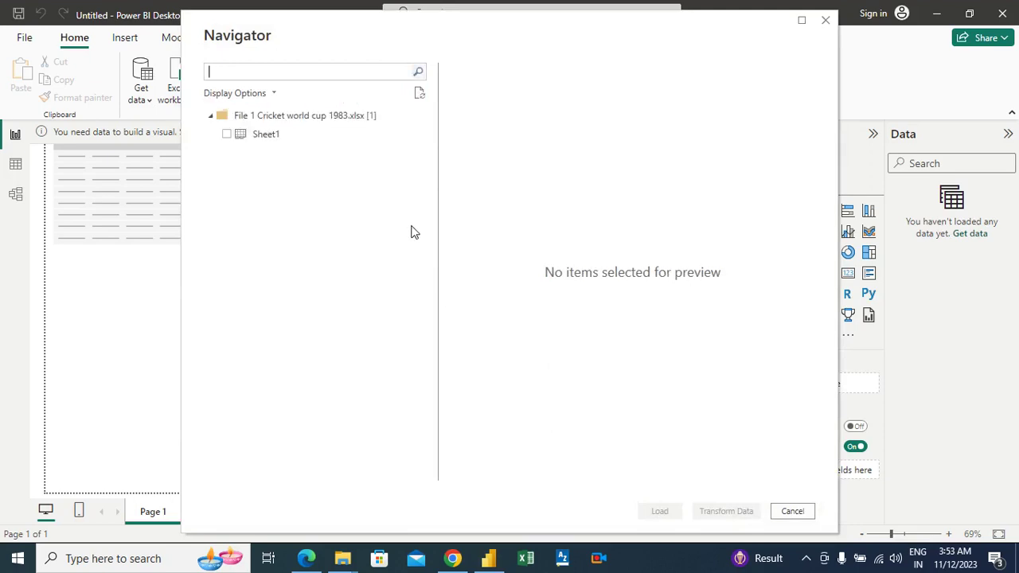
Step: Select Sheet1 of the workbook and load it into the report
{"action": "left_click", "coordinate": [223, 137]}
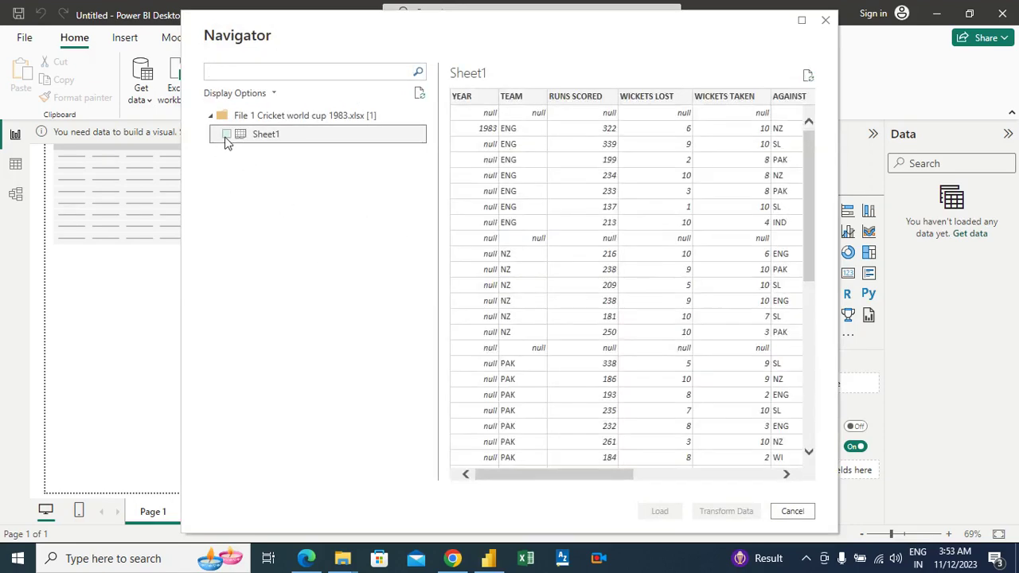
{"action": "left_click", "coordinate": [226, 135]}
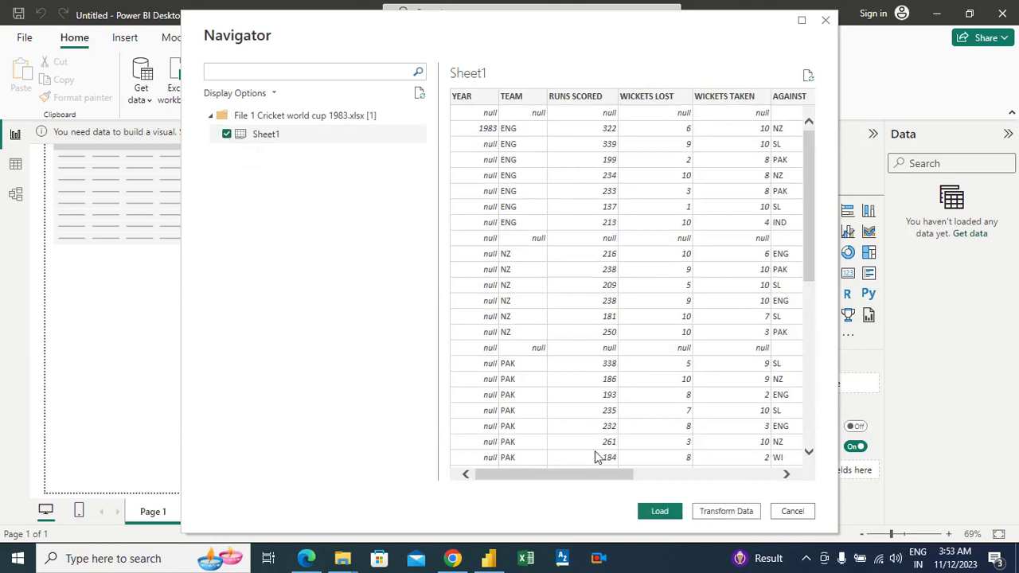
{"action": "left_click", "coordinate": [663, 515]}
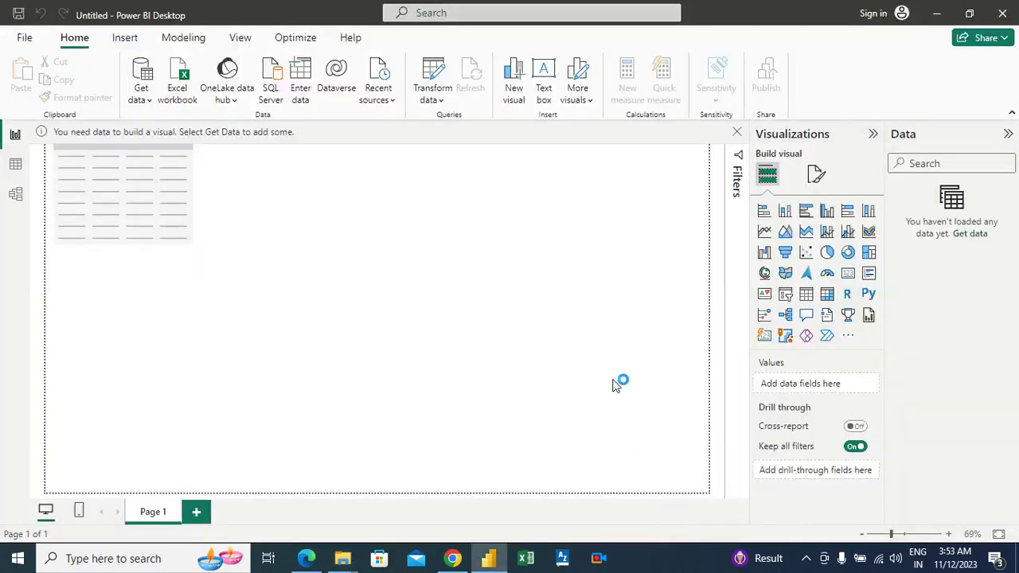